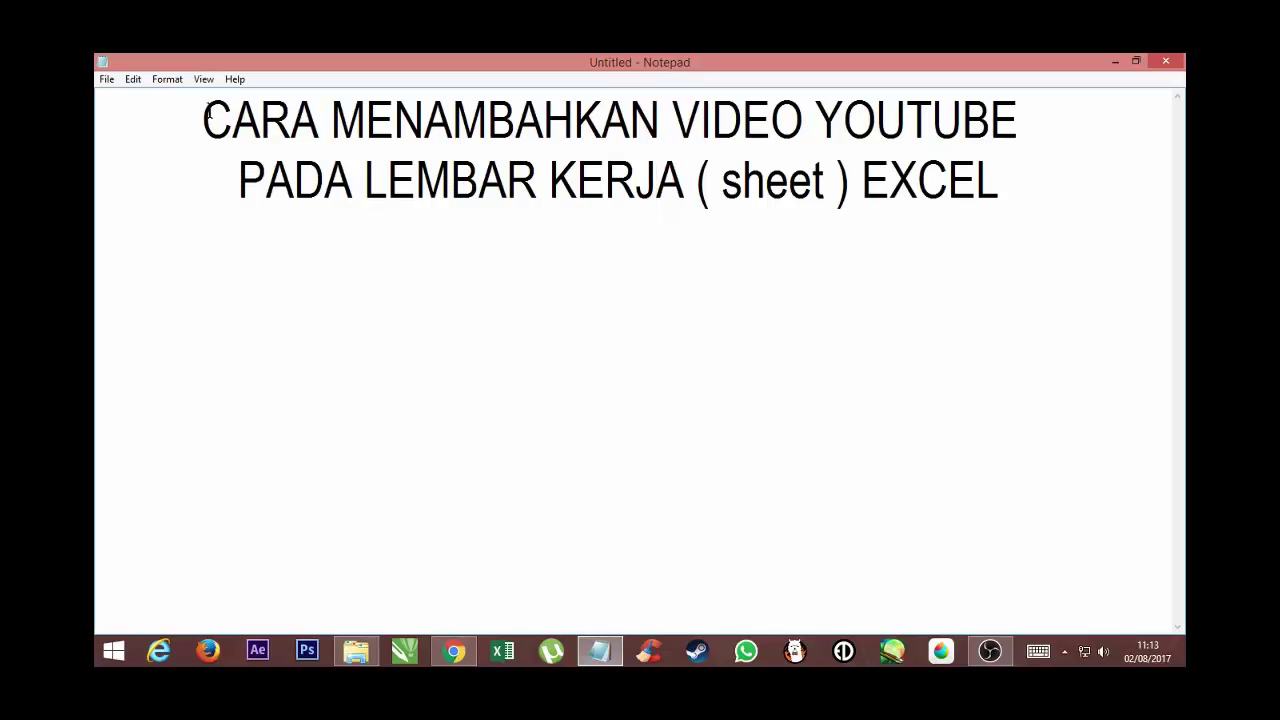
Highlight both Notepad title lines, then bring up Chrome's YouTube results for UNDERWORLD
drag(204, 118, 1032, 122)
drag(238, 185, 1004, 193)
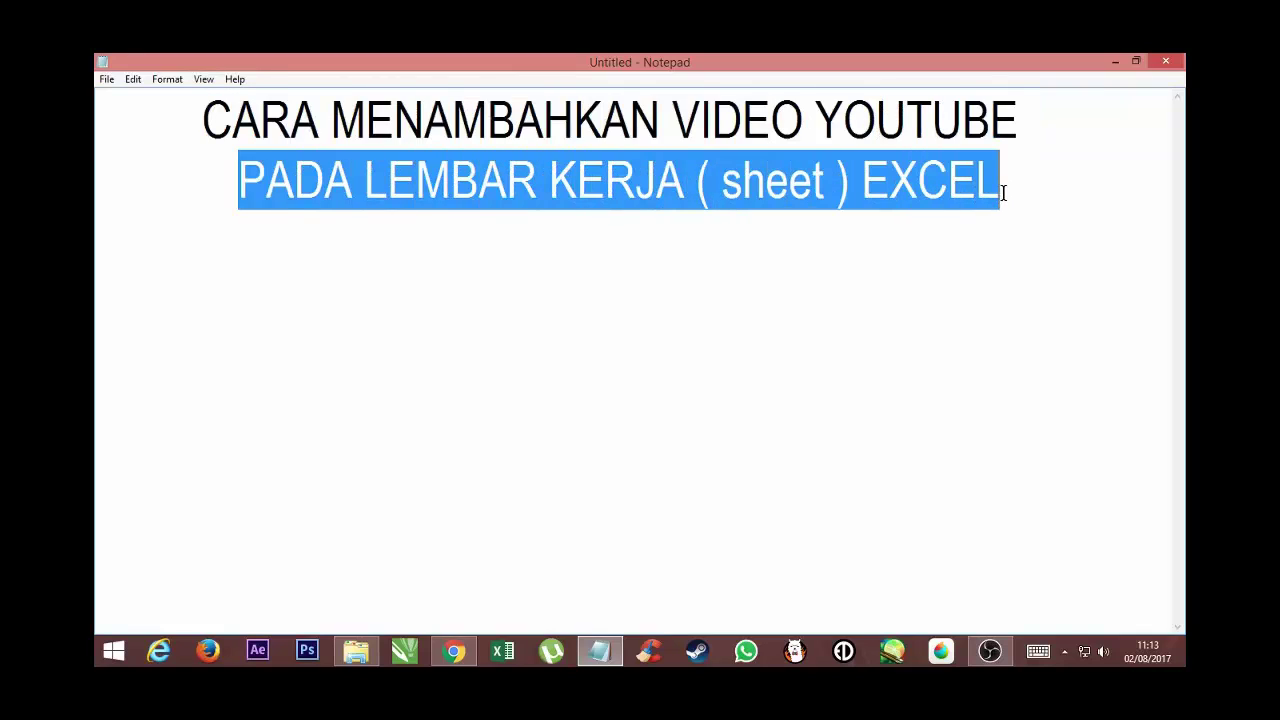
click(454, 651)
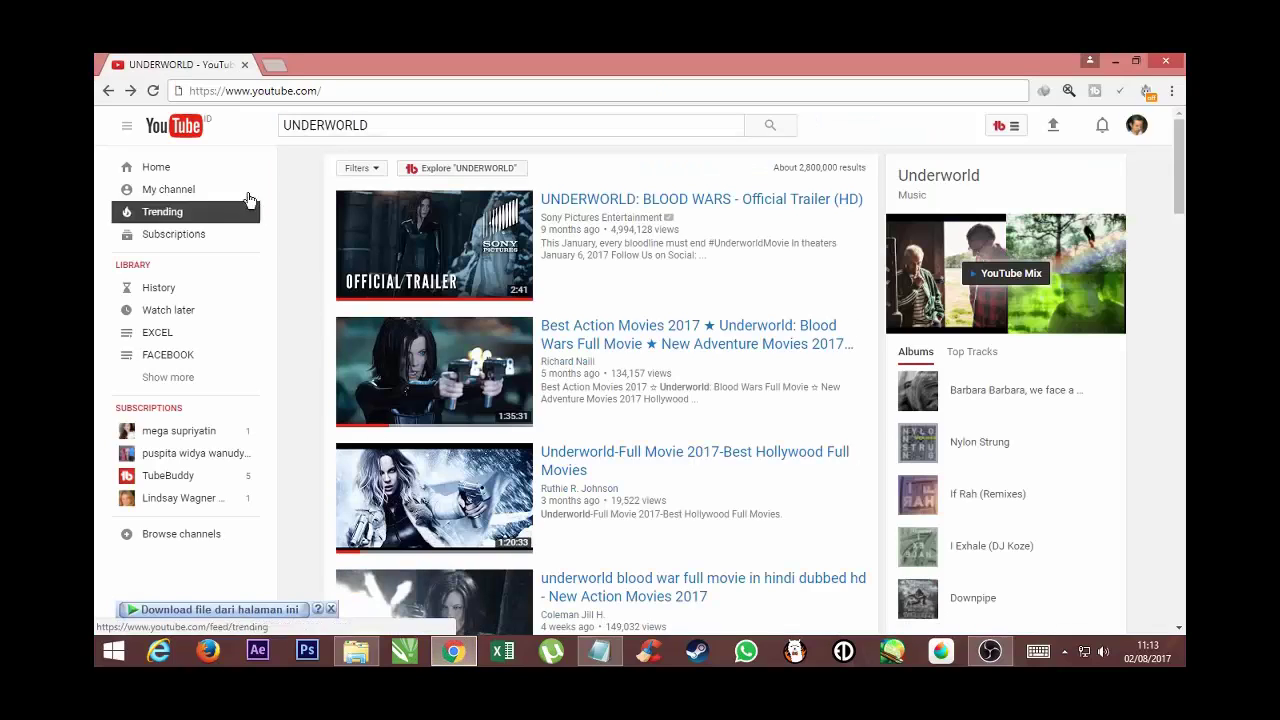
Open the 'UNDERWORLD: BLOOD WARS - Official Trailer (HD)' video from the search results
drag(190, 90, 345, 89)
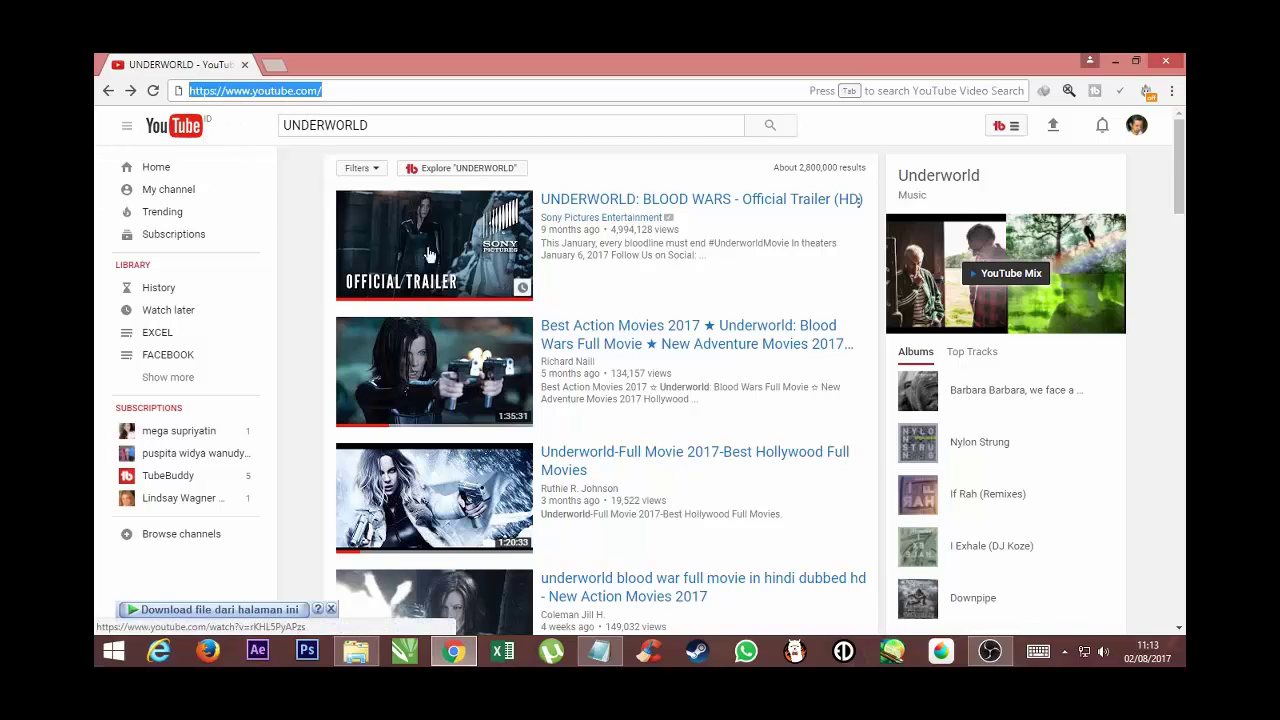
mouse_move(701, 199)
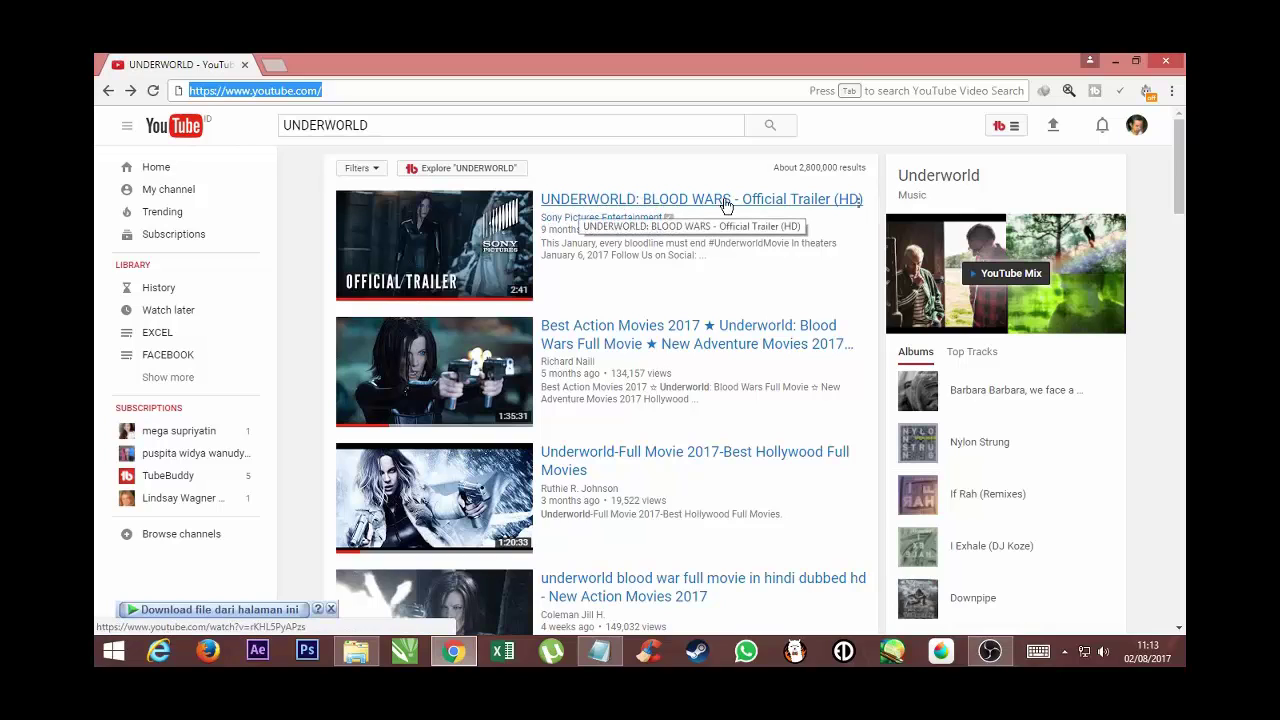
click(620, 200)
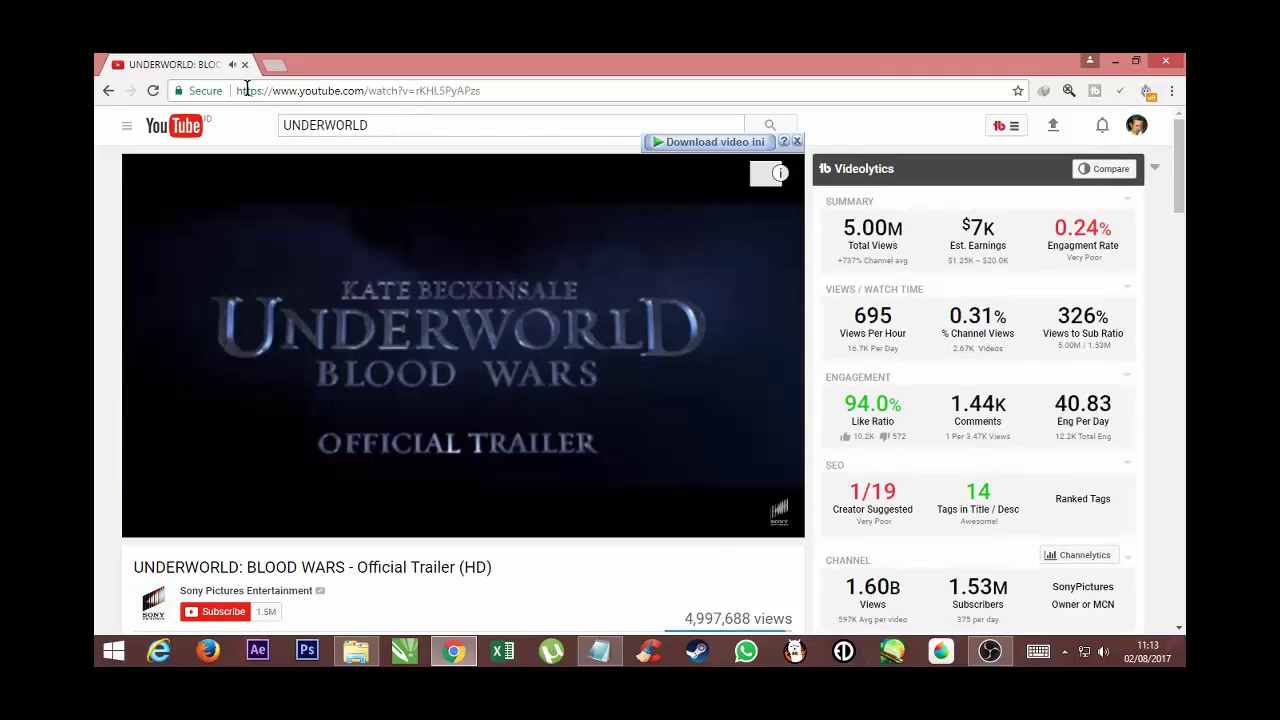
drag(238, 90, 484, 90)
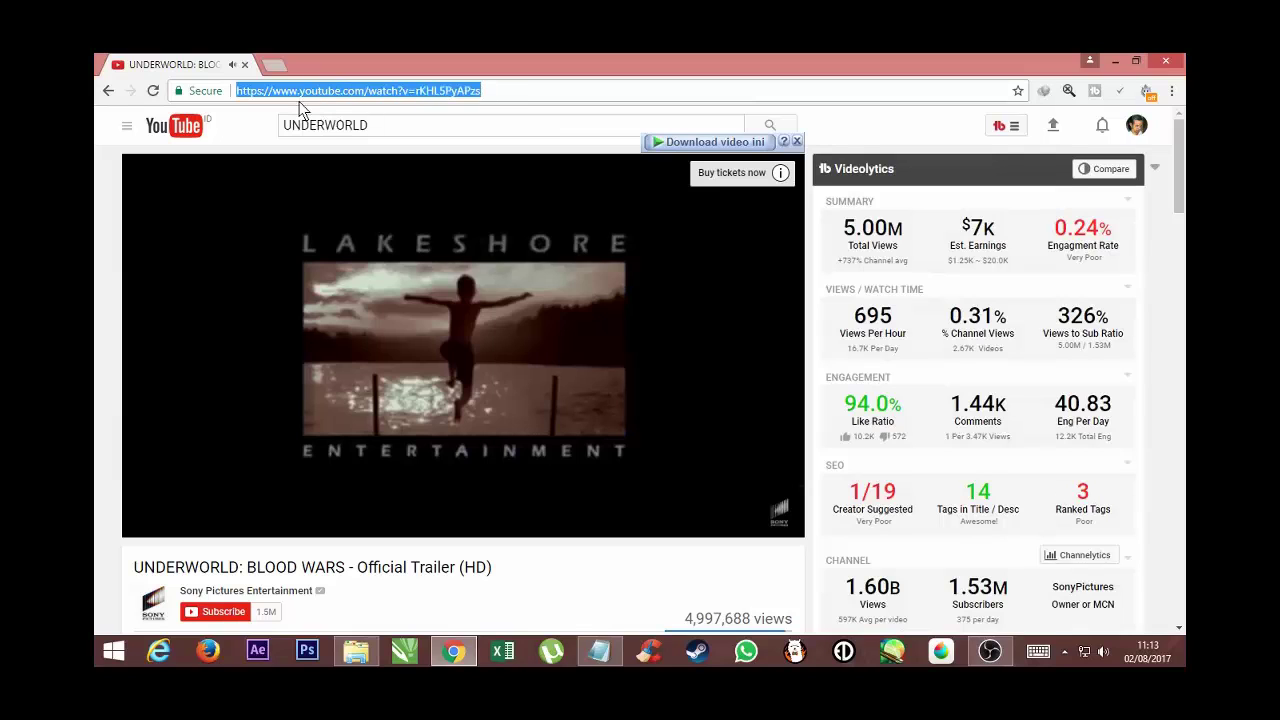
click(385, 91)
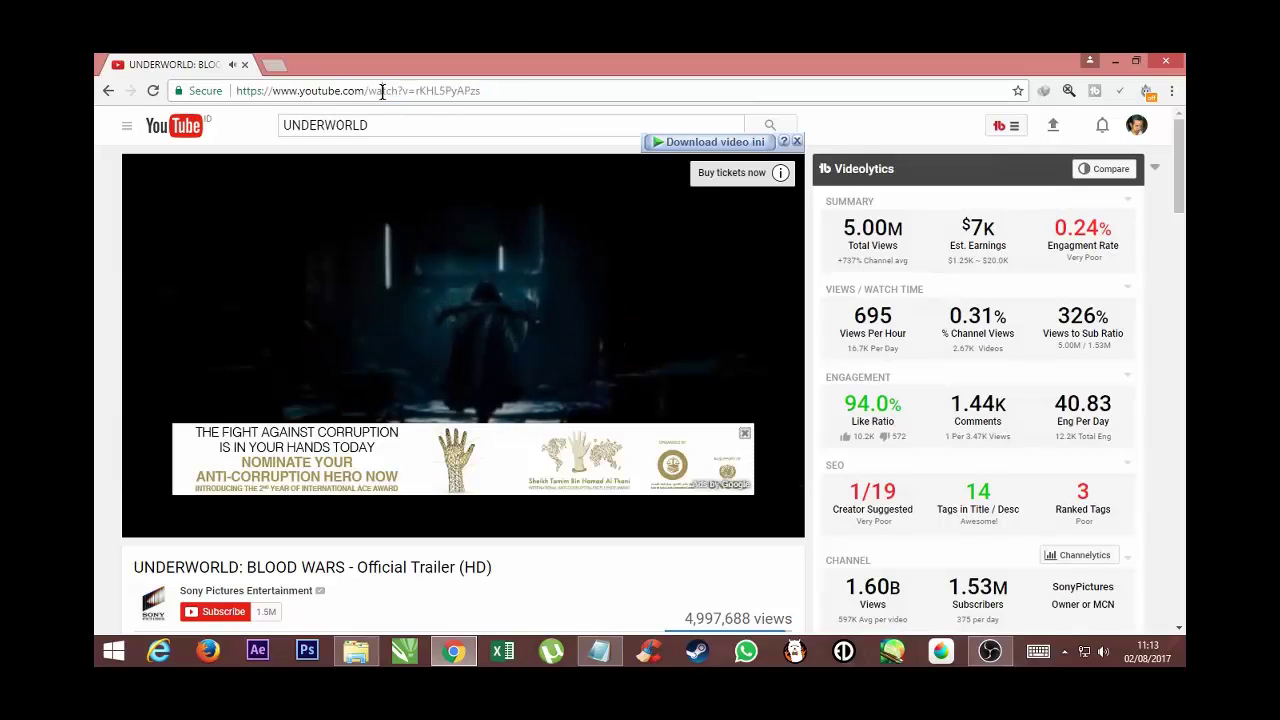
drag(368, 91, 404, 97)
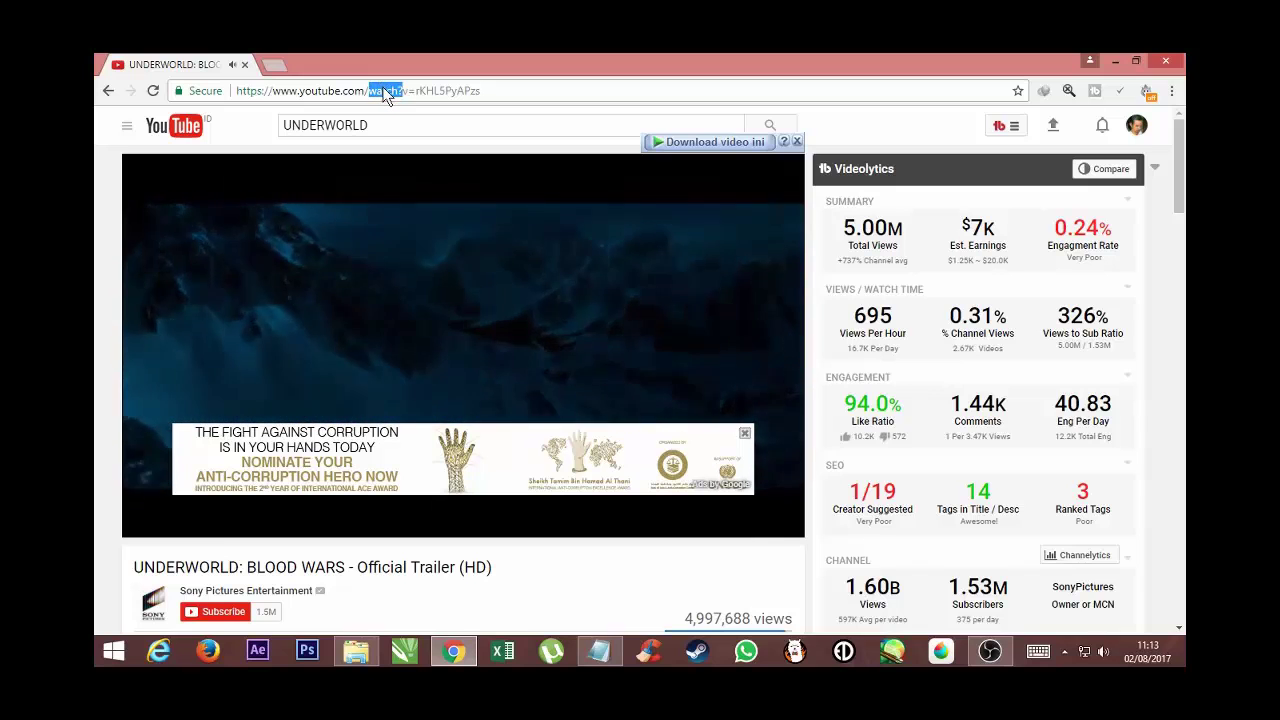
key(BackSpace)
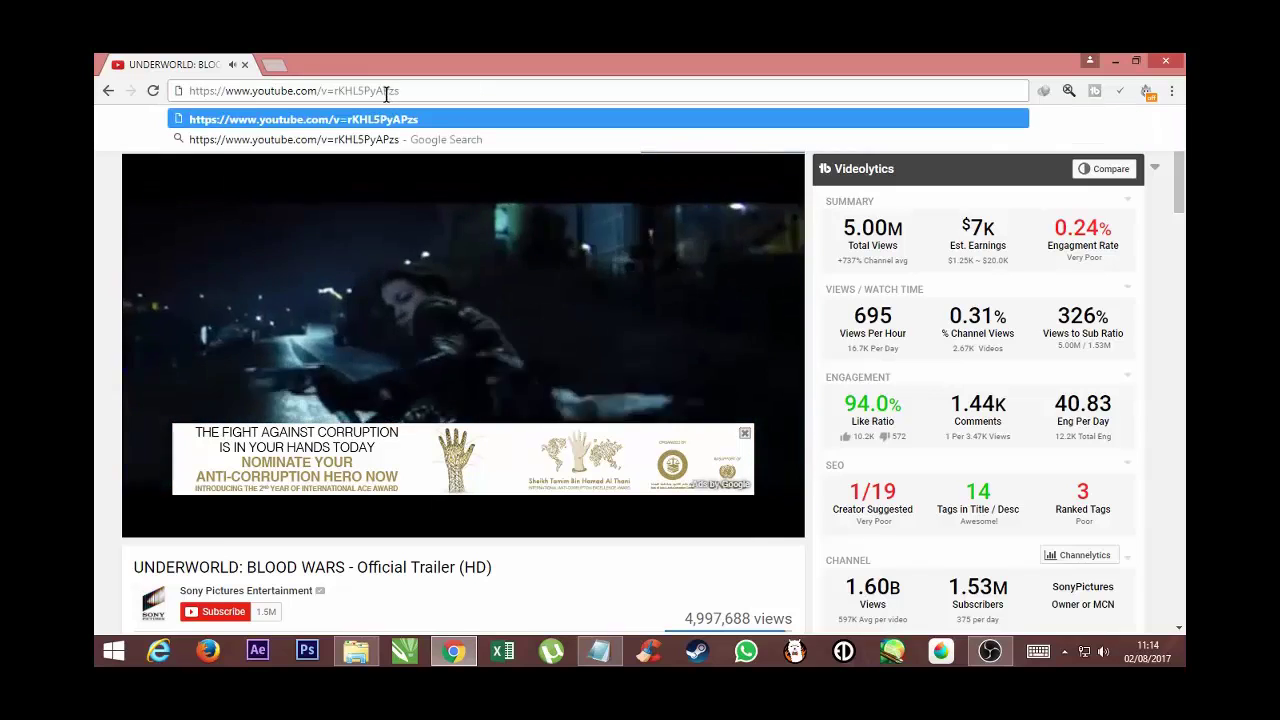
click(334, 91)
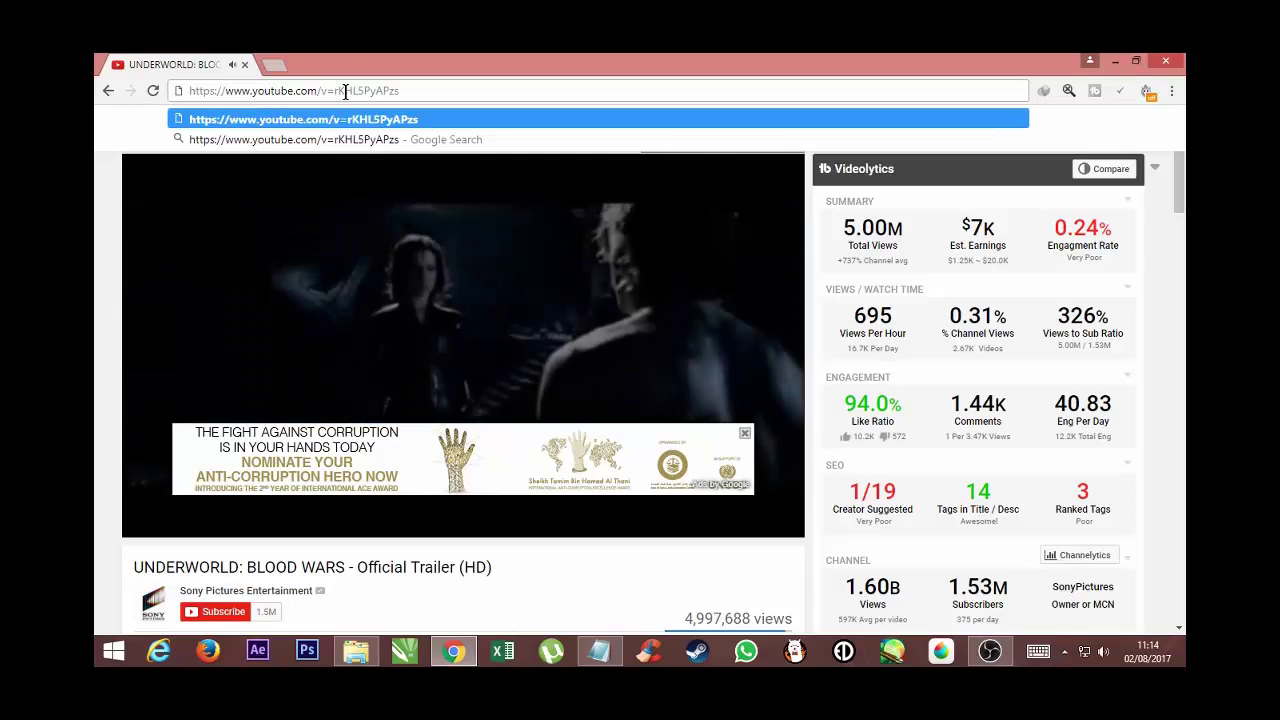
key(BackSpace)
text(/)
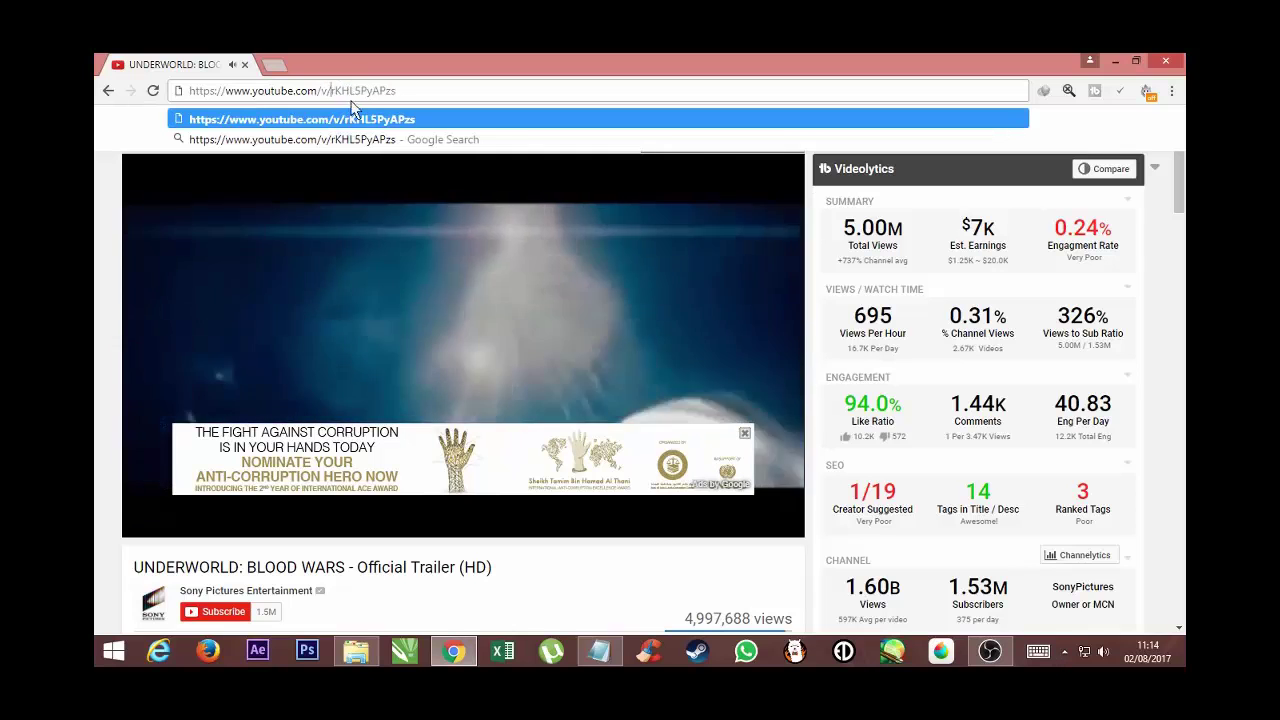
Copy the edited video address and launch Excel
drag(197, 91, 430, 90)
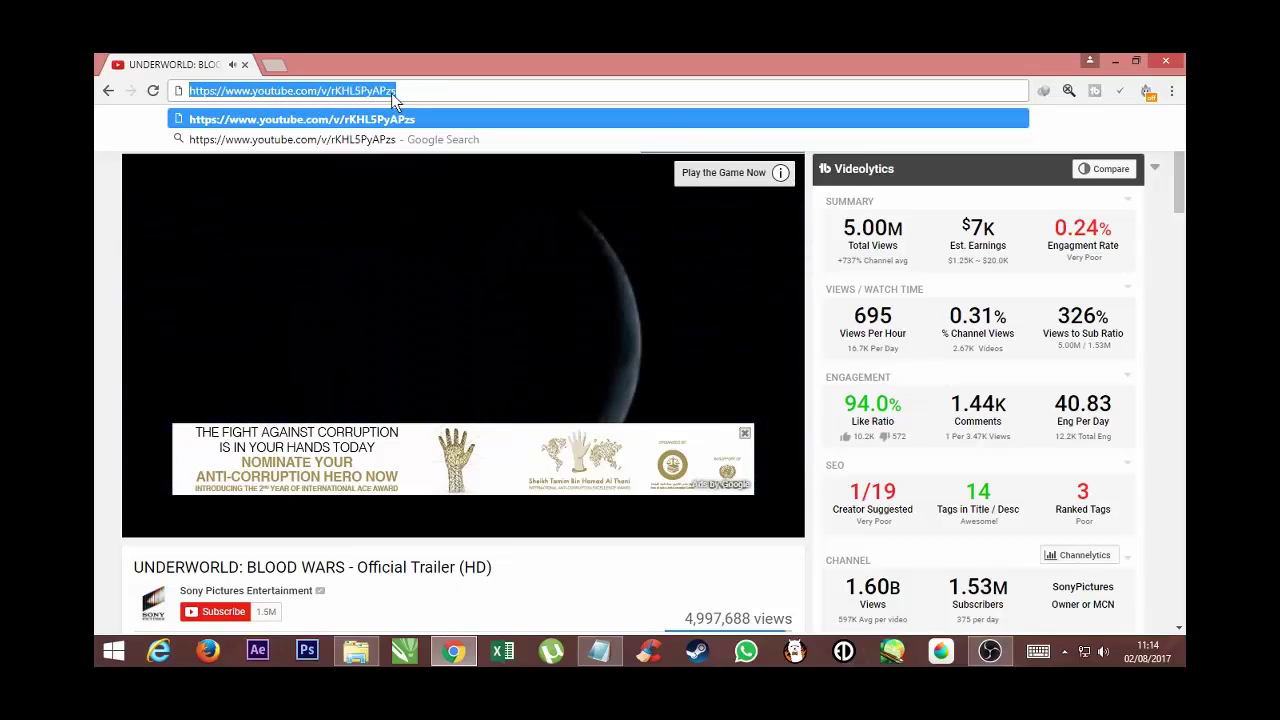
right_click(311, 89)
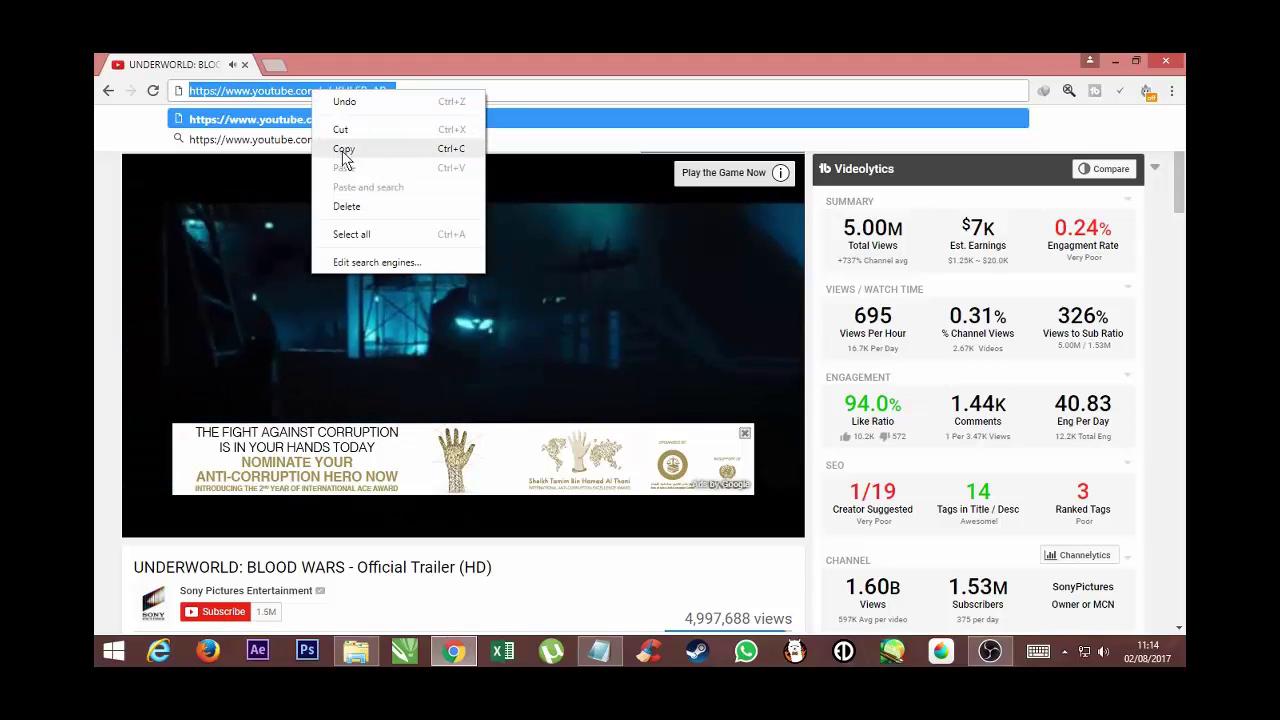
click(358, 150)
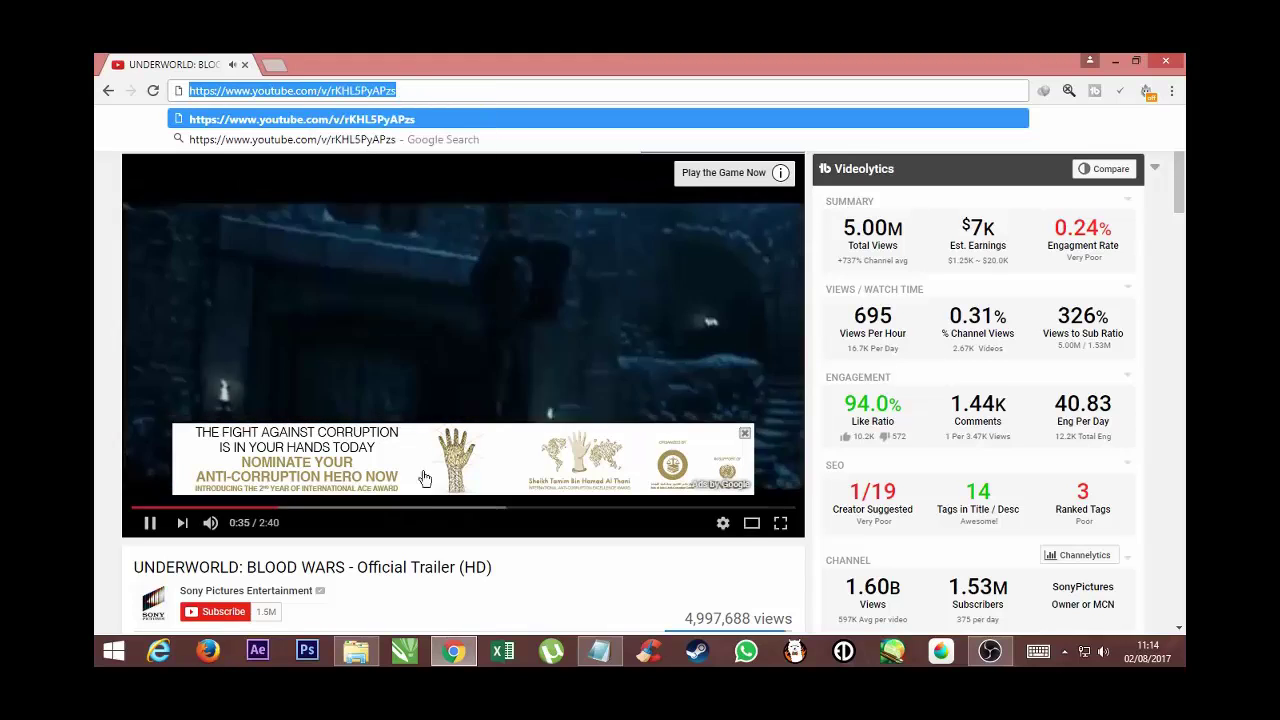
click(503, 655)
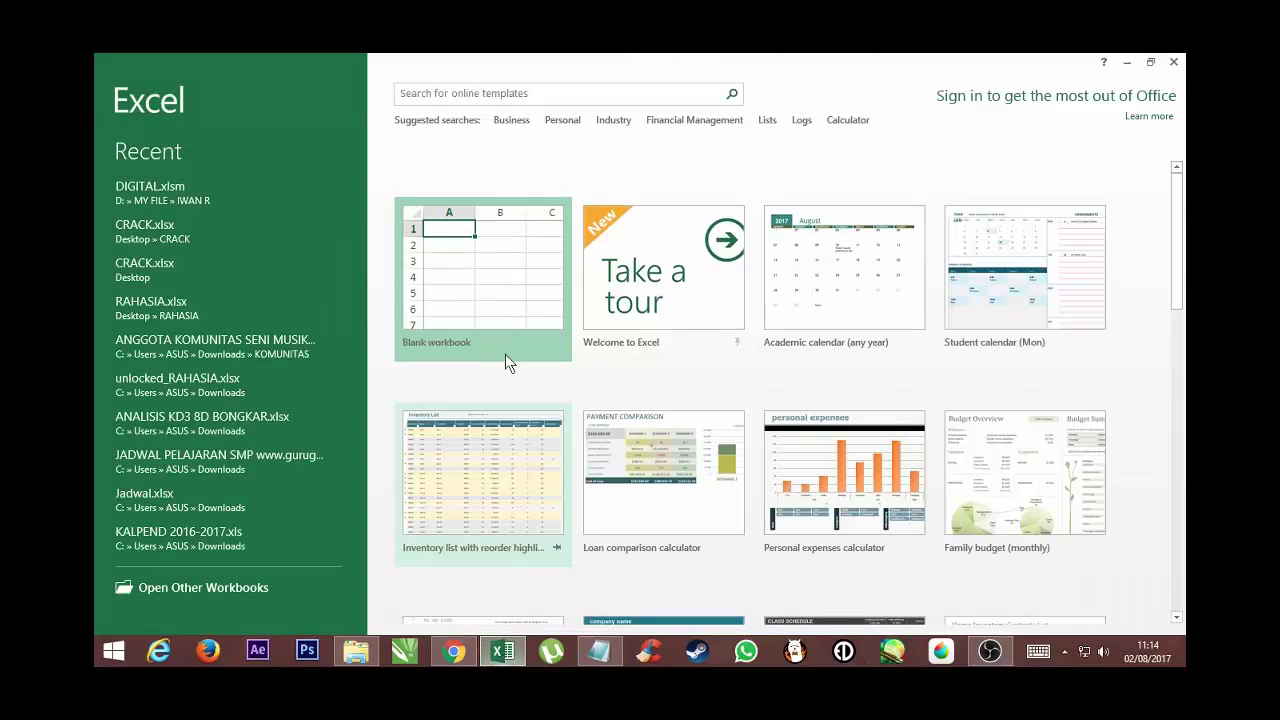
Start a blank workbook, dismiss activation, and open More Controls from Developer > Insert
click(505, 354)
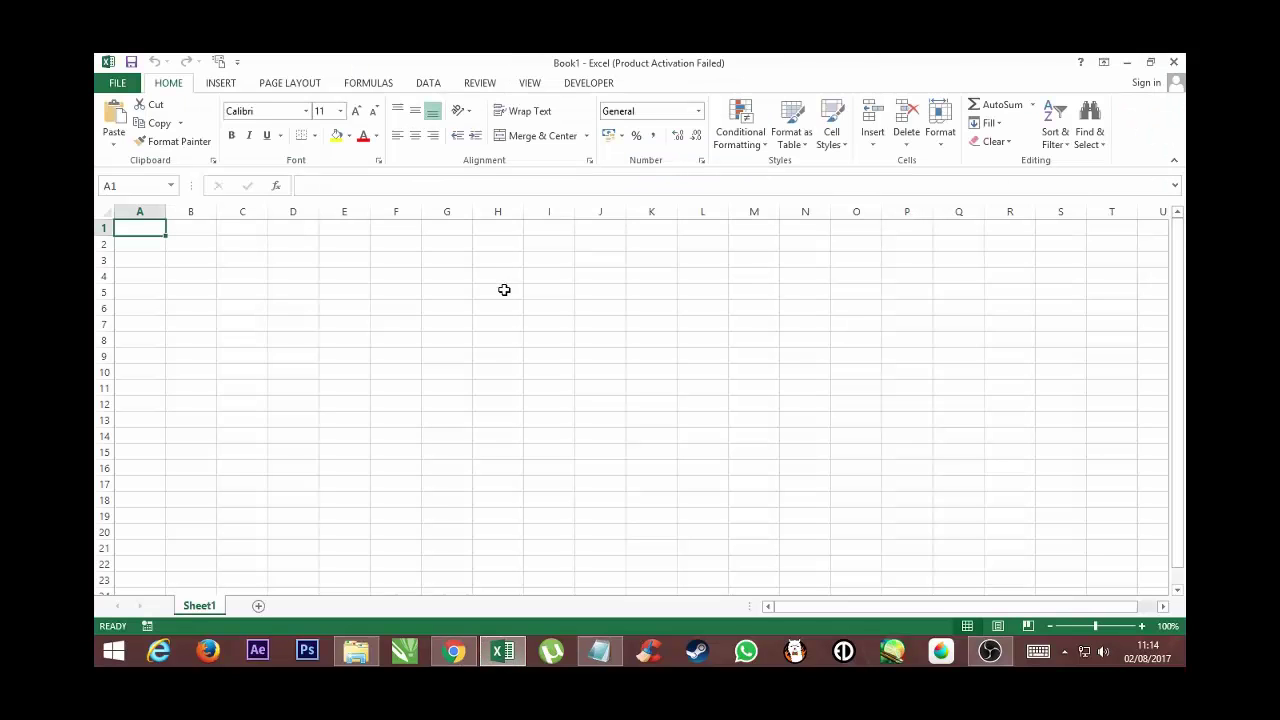
click(792, 506)
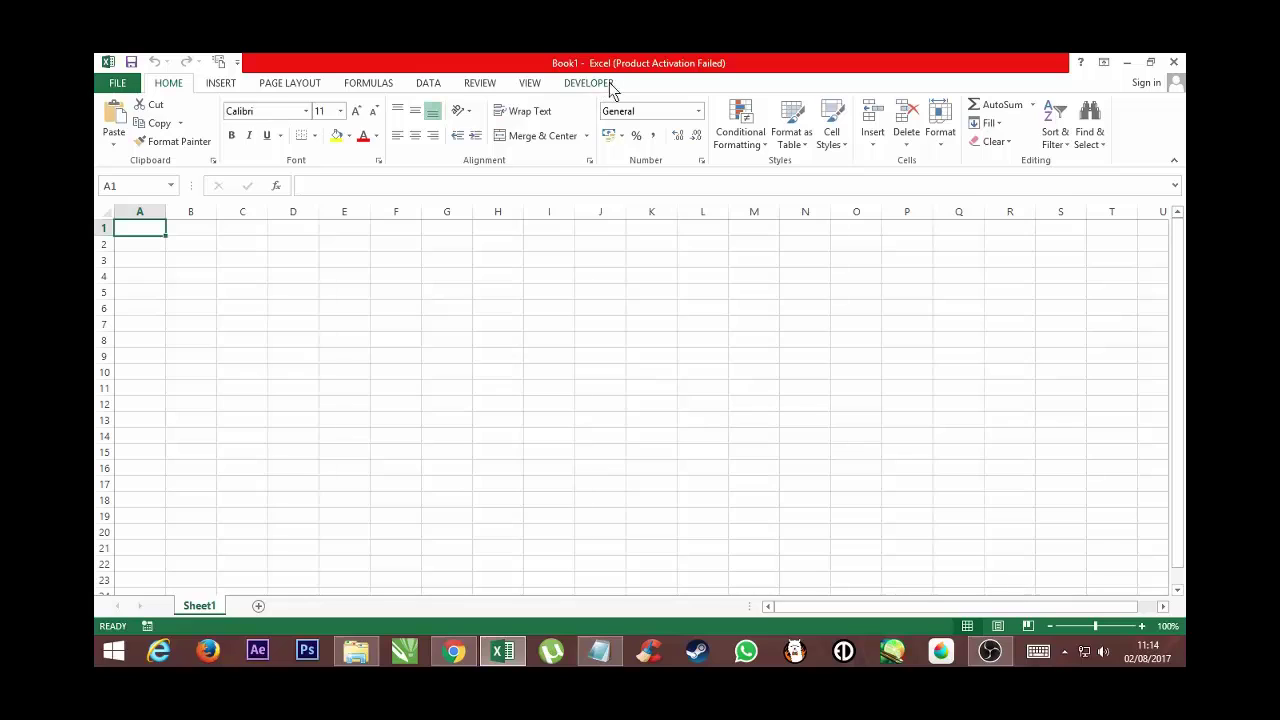
click(580, 85)
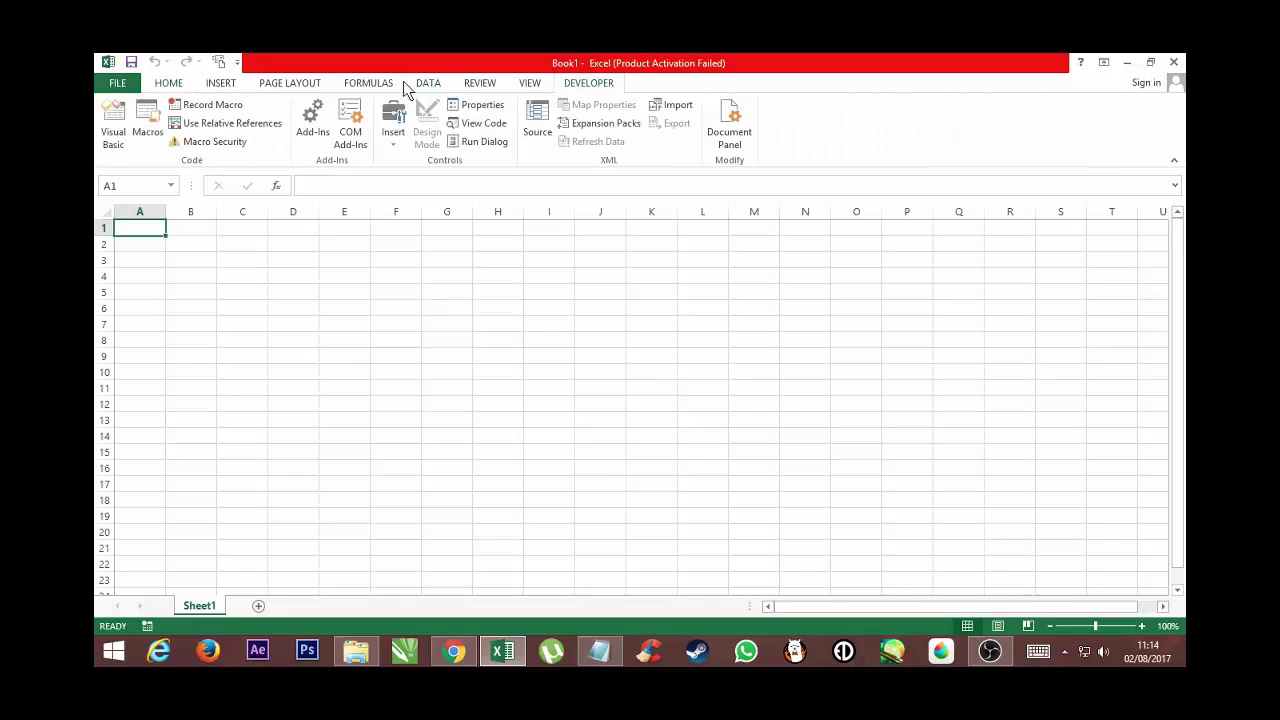
click(395, 141)
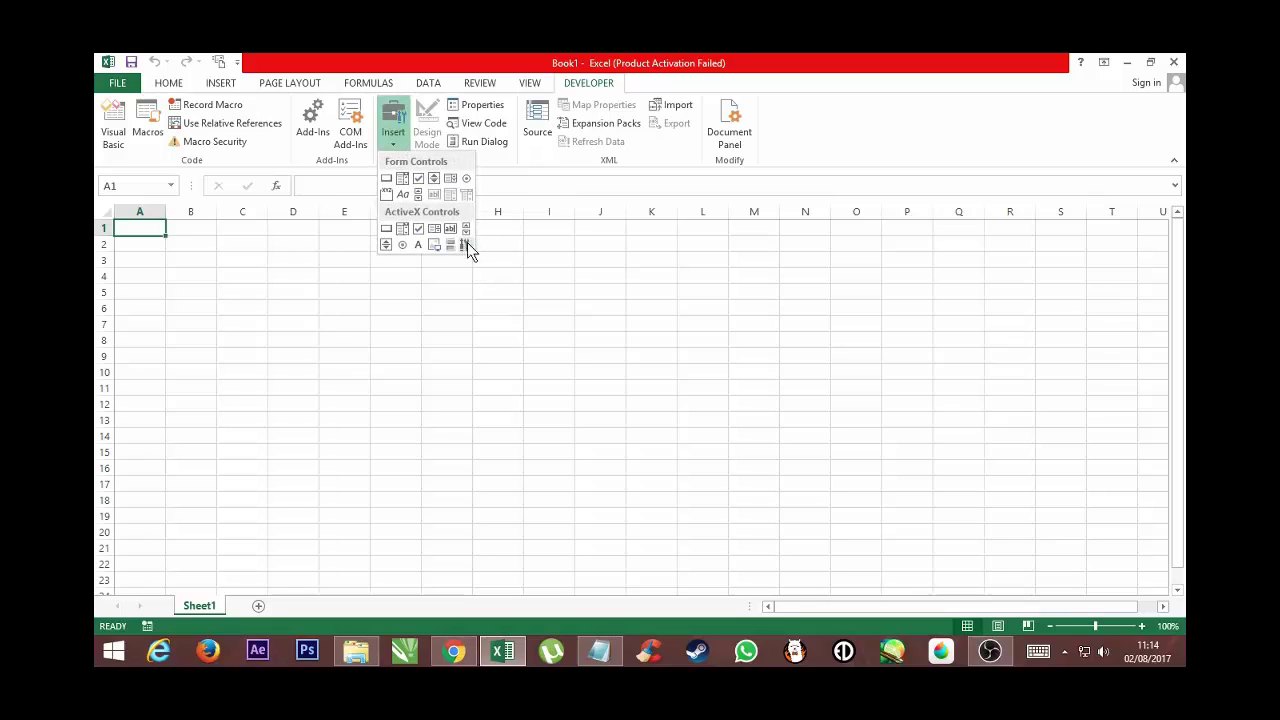
click(467, 248)
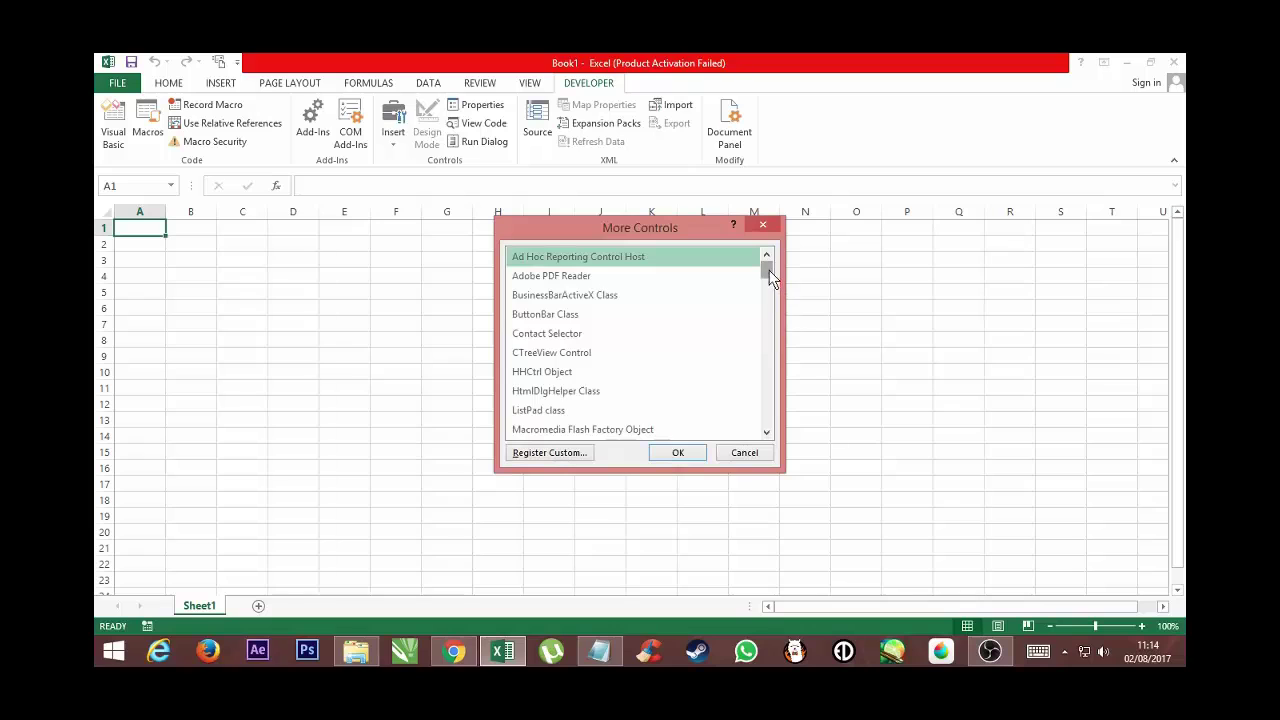
Pick Shockwave Flash Object from the More Controls list and confirm it
drag(769, 270, 766, 408)
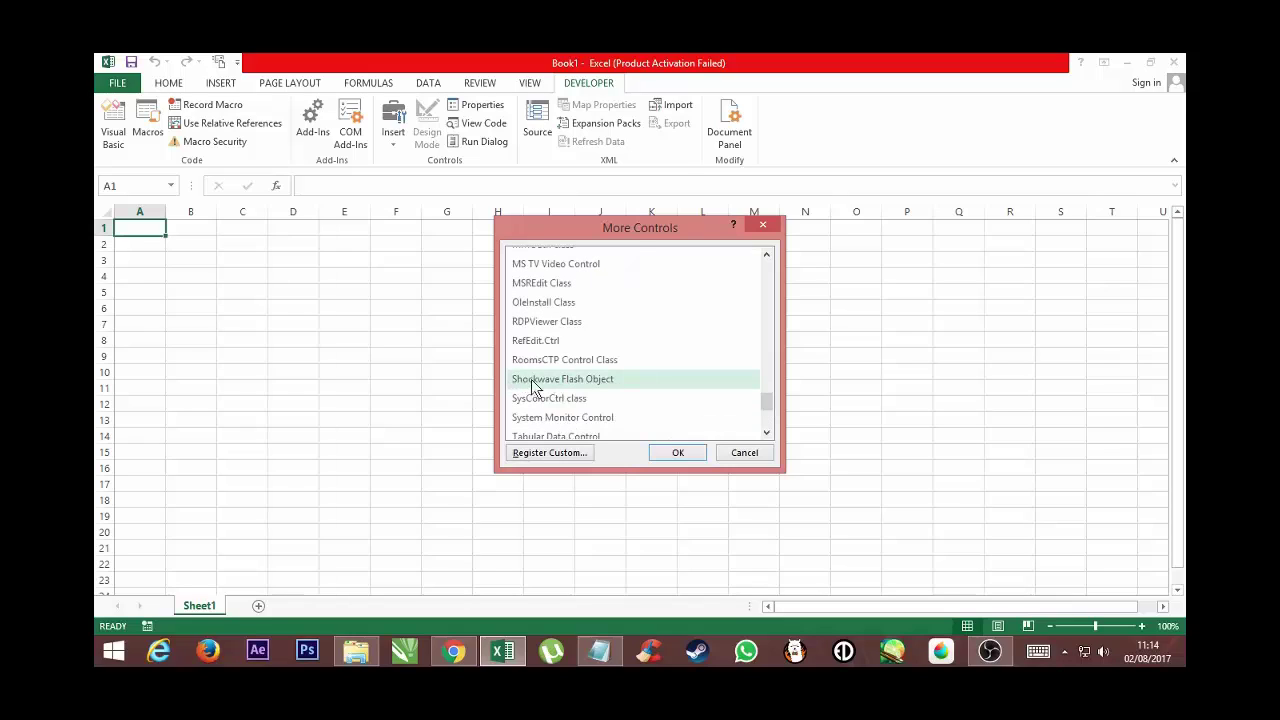
click(594, 378)
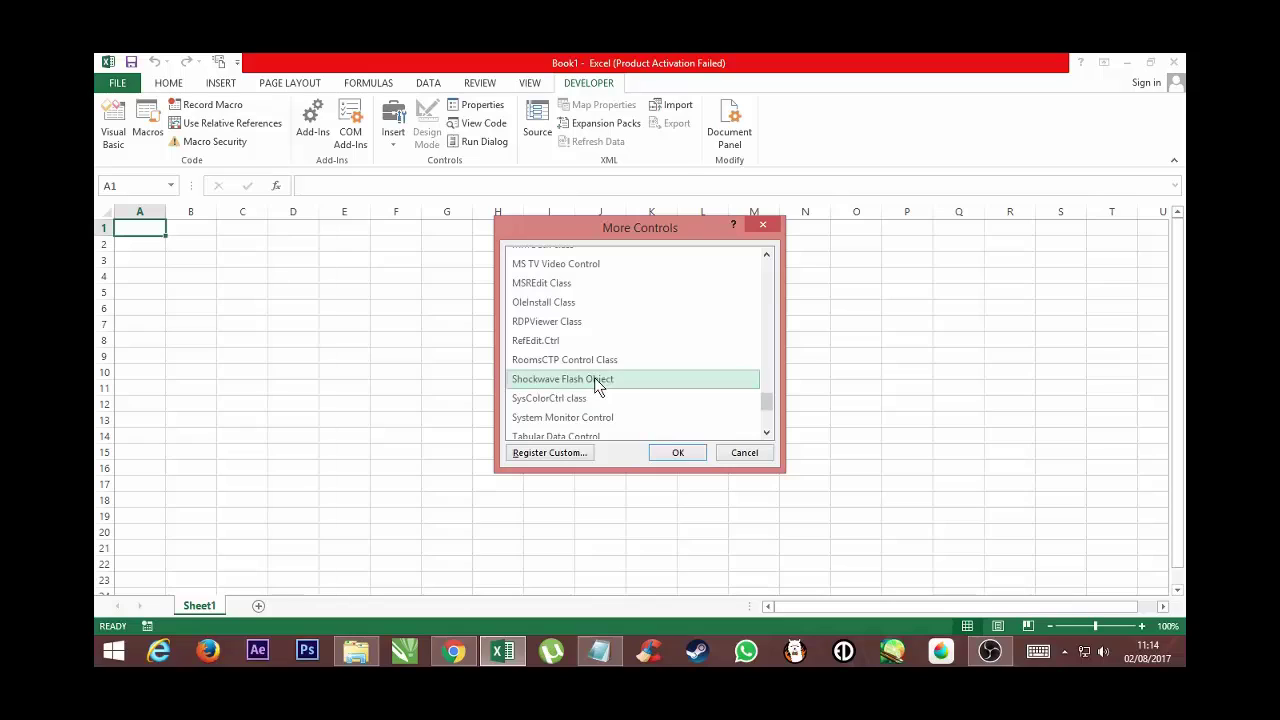
click(686, 455)
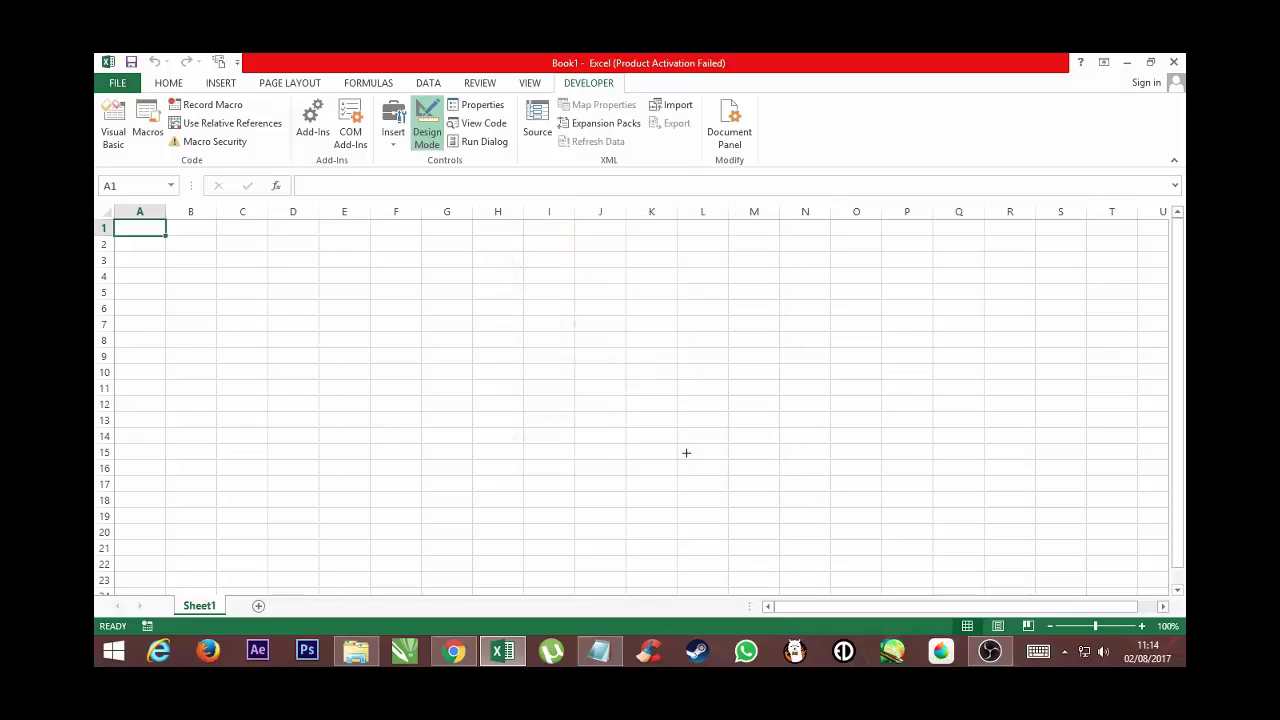
Draw the Flash control over G5:P21 and set its AllowFullScreen property to true
mouse_move(421, 286)
mouse_down()
mouse_move(890, 551)
mouse_move(933, 559)
mouse_up()
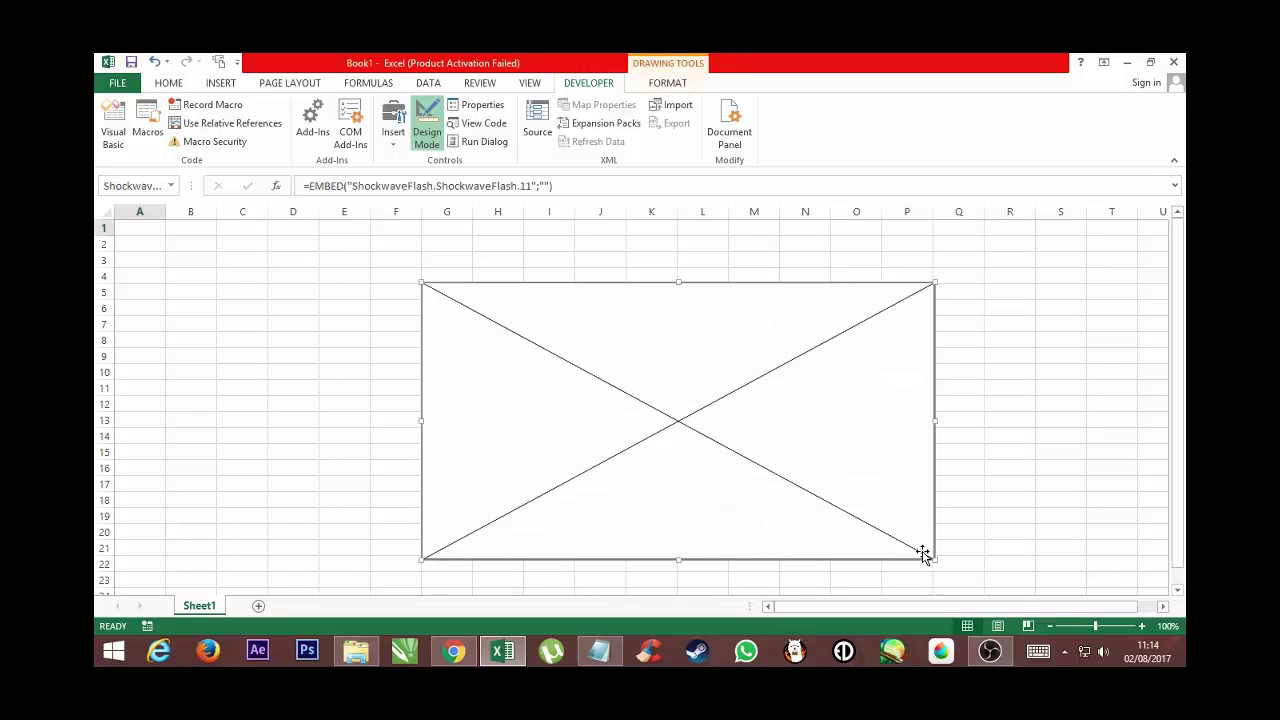
right_click(638, 347)
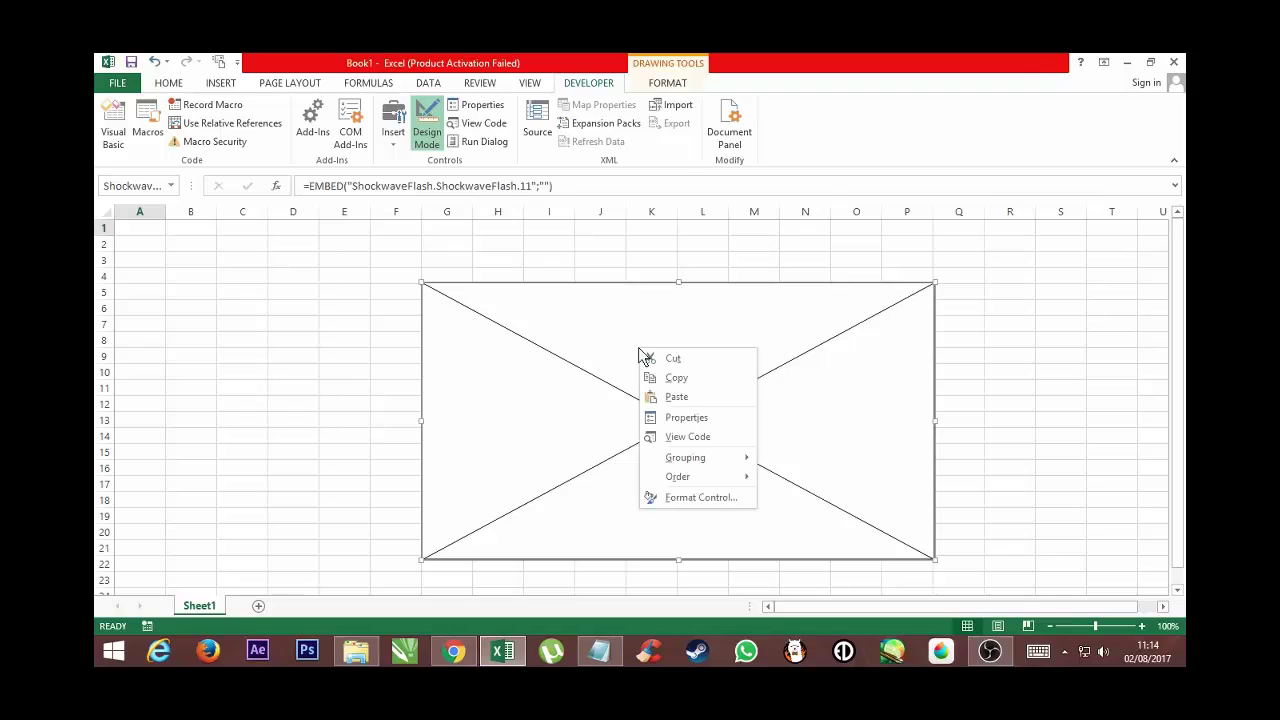
click(696, 418)
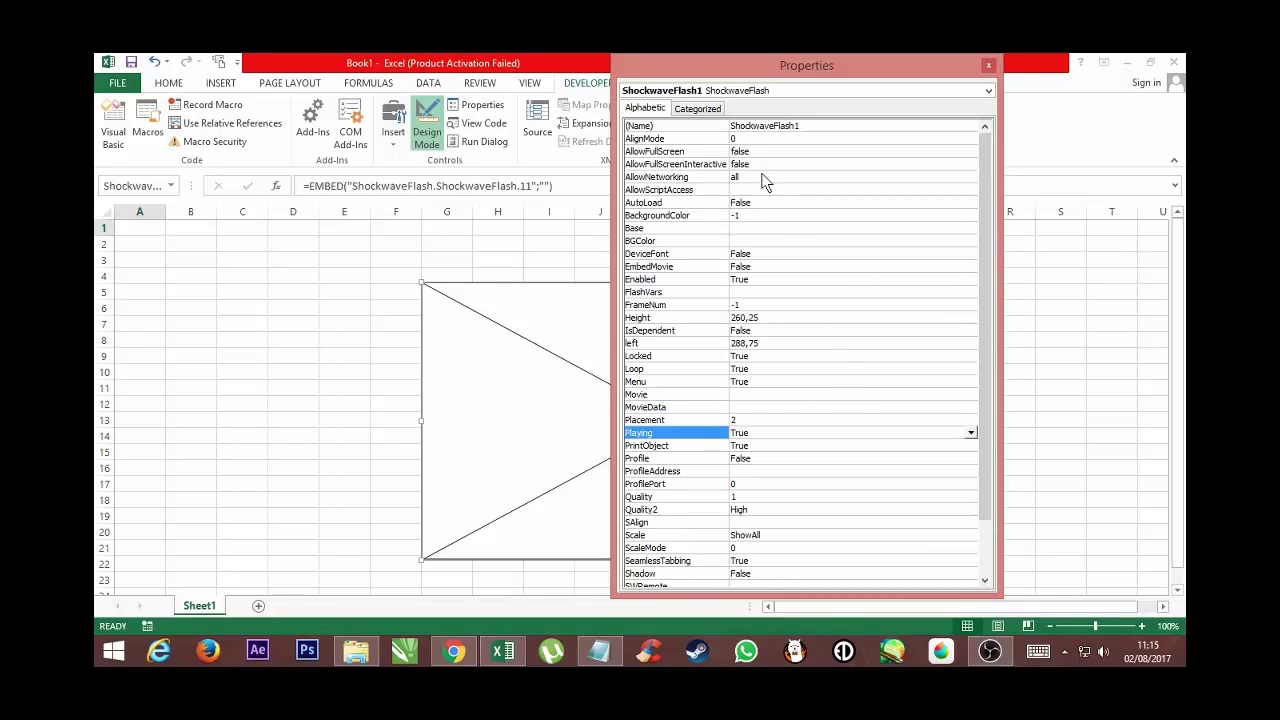
click(636, 152)
text(true)
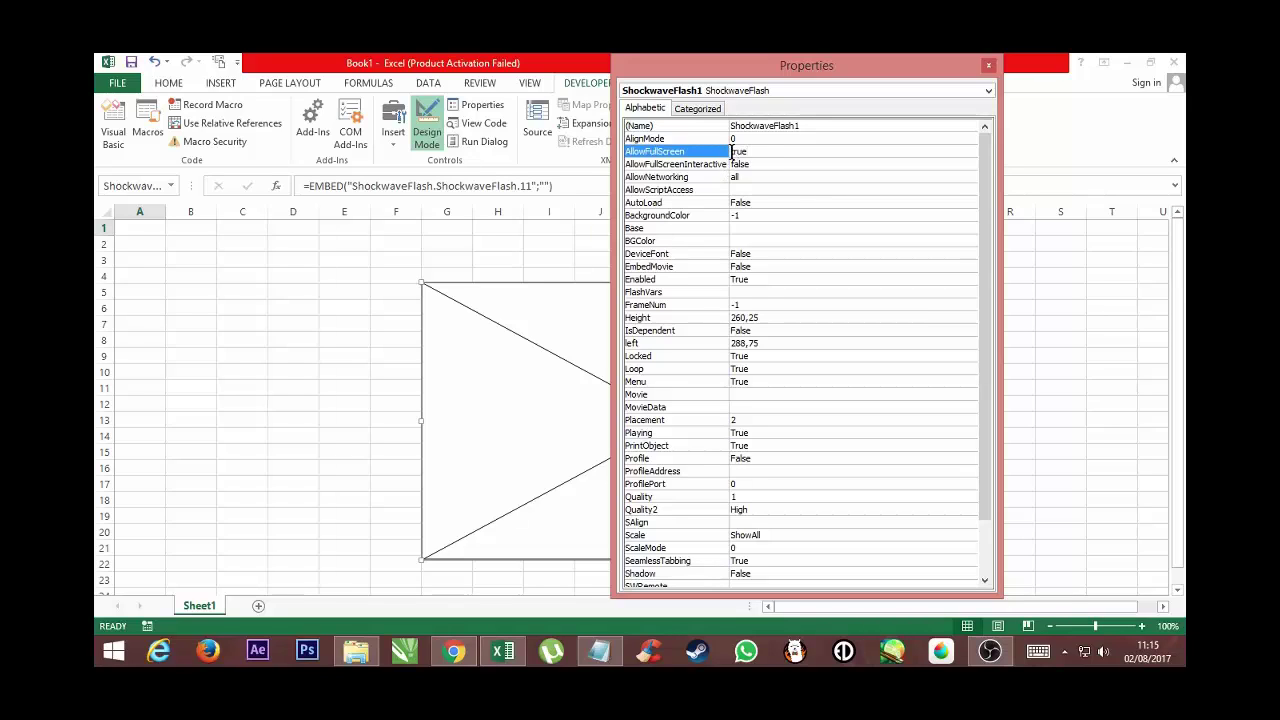
drag(732, 152, 750, 152)
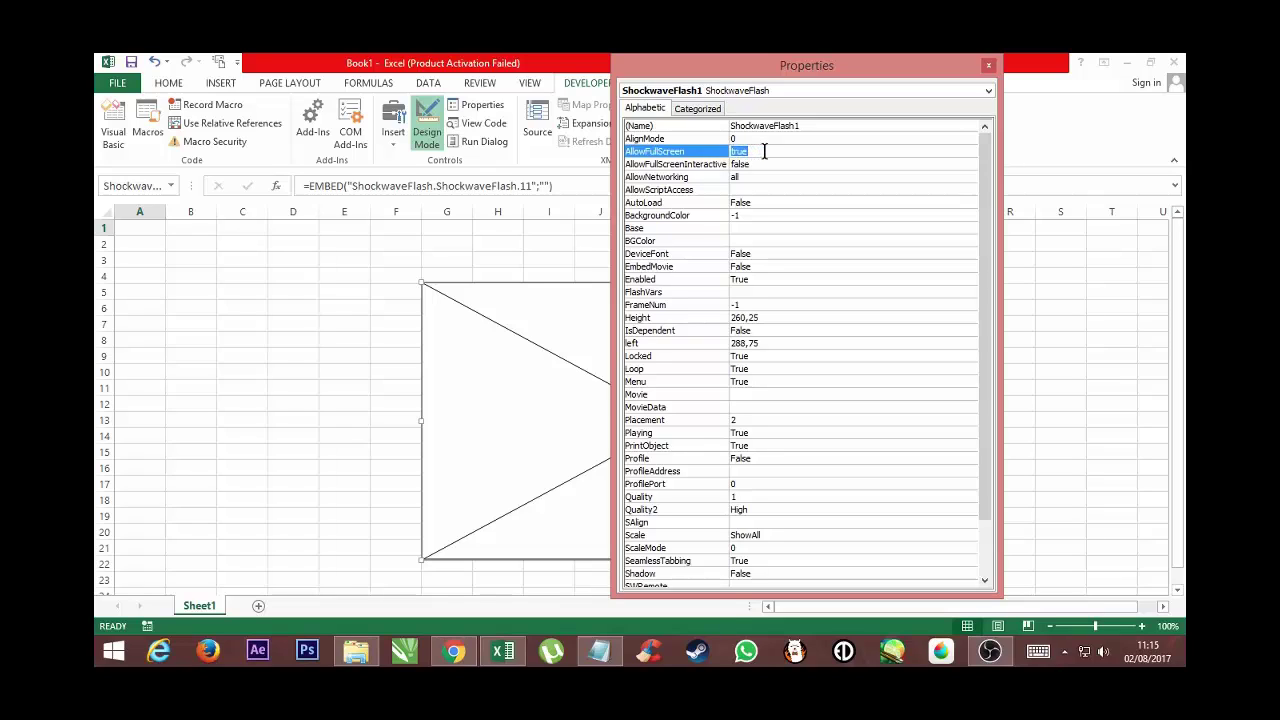
click(641, 395)
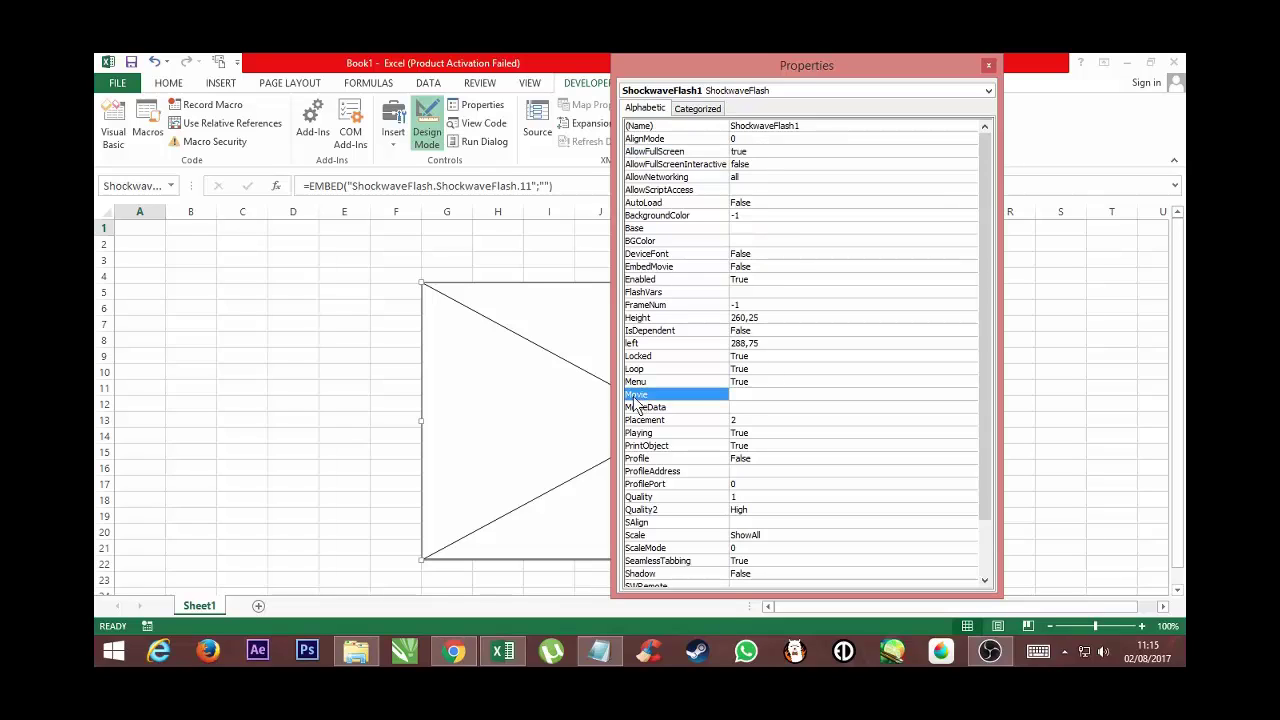
right_click(740, 392)
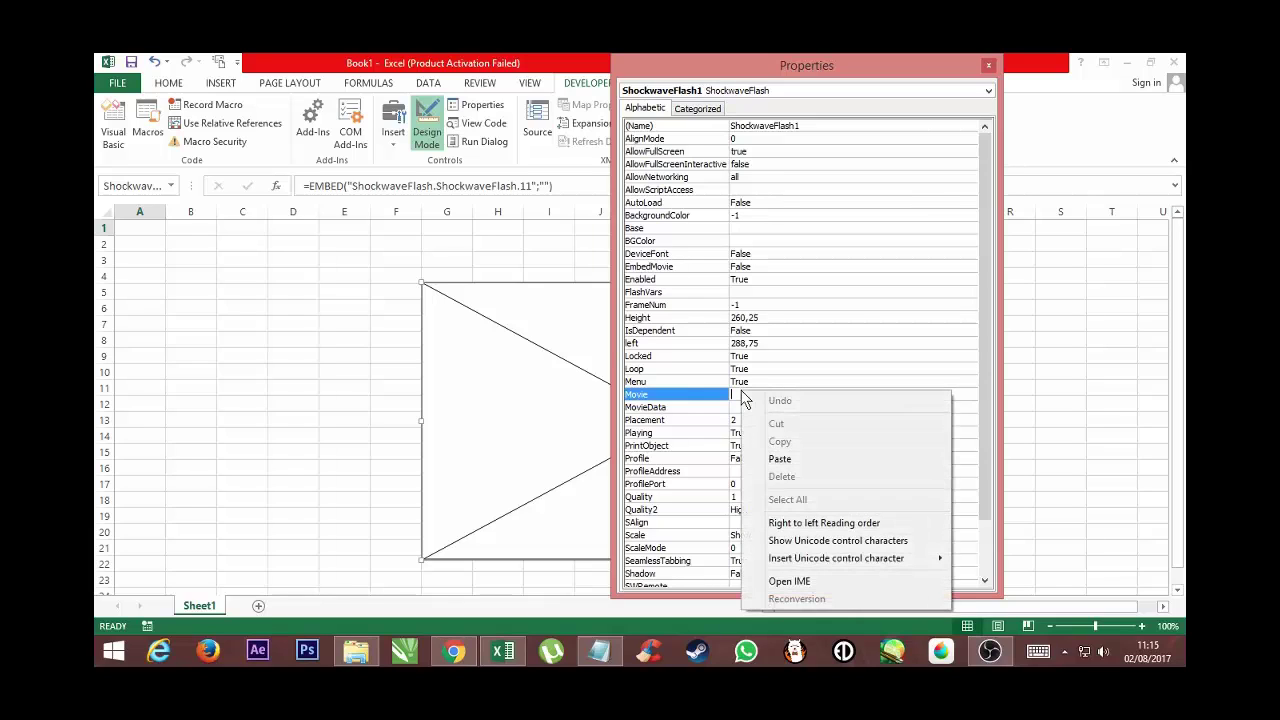
click(780, 455)
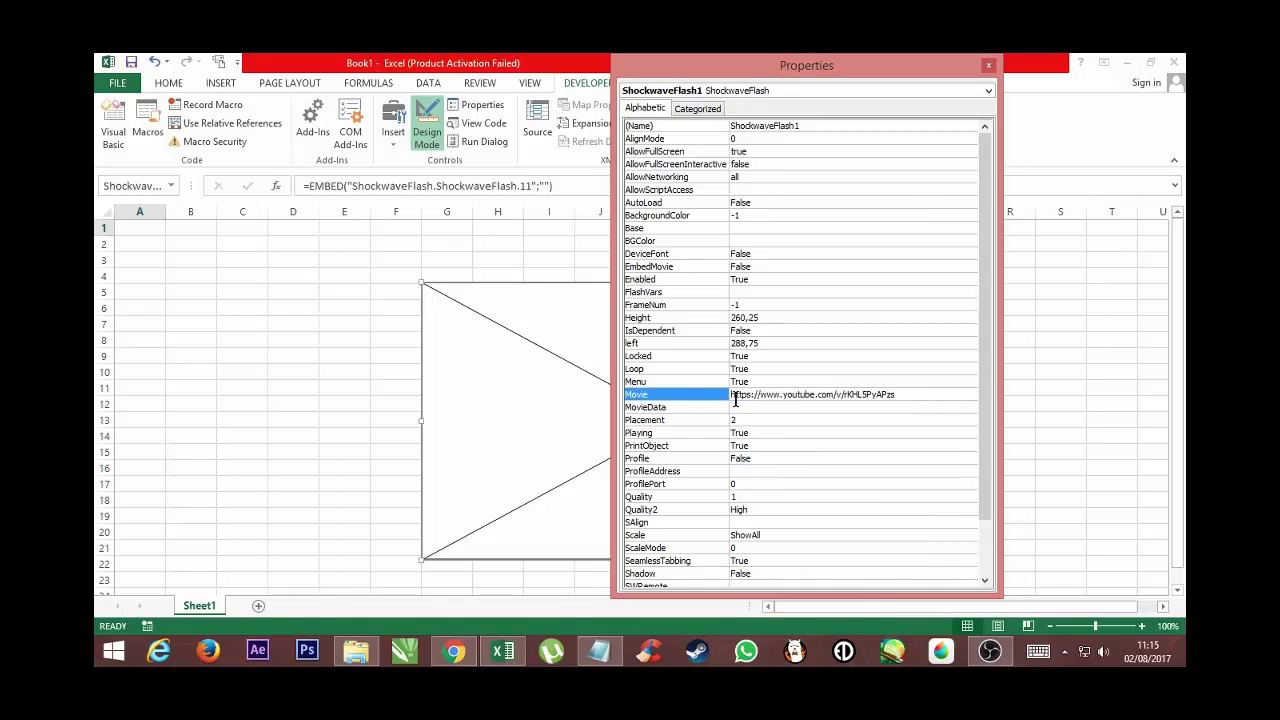
drag(752, 396, 832, 392)
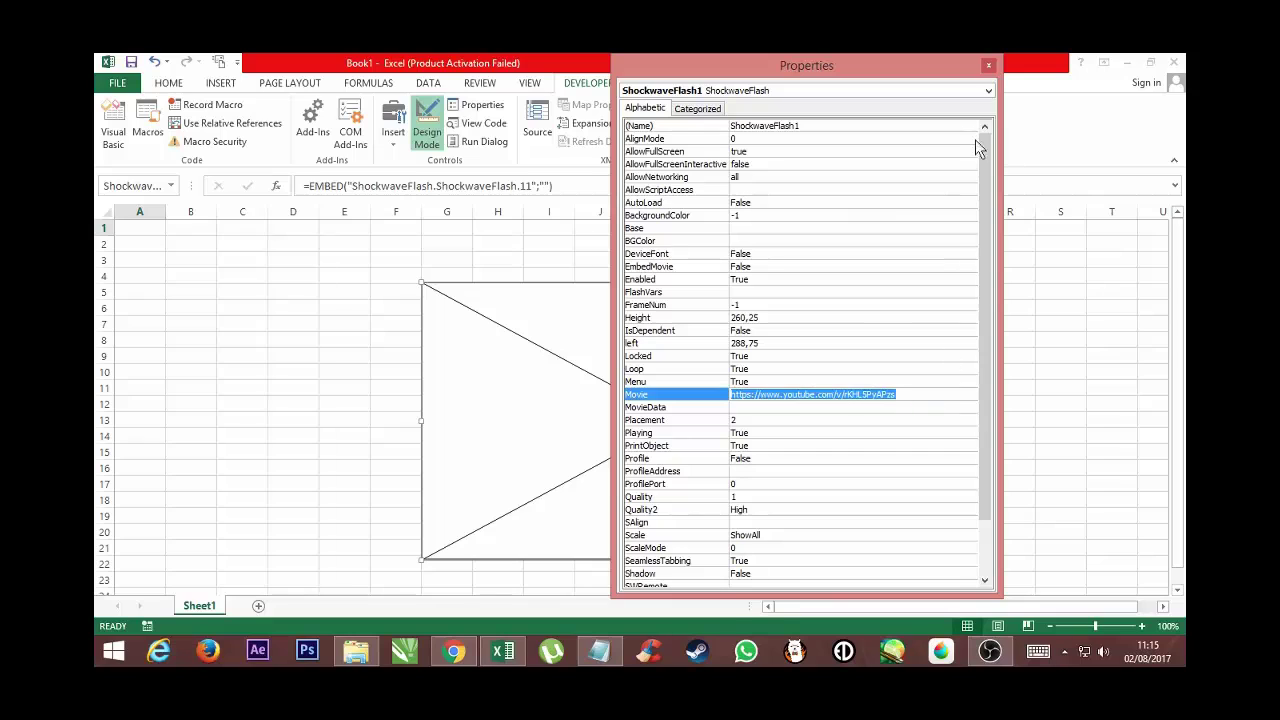
click(989, 66)
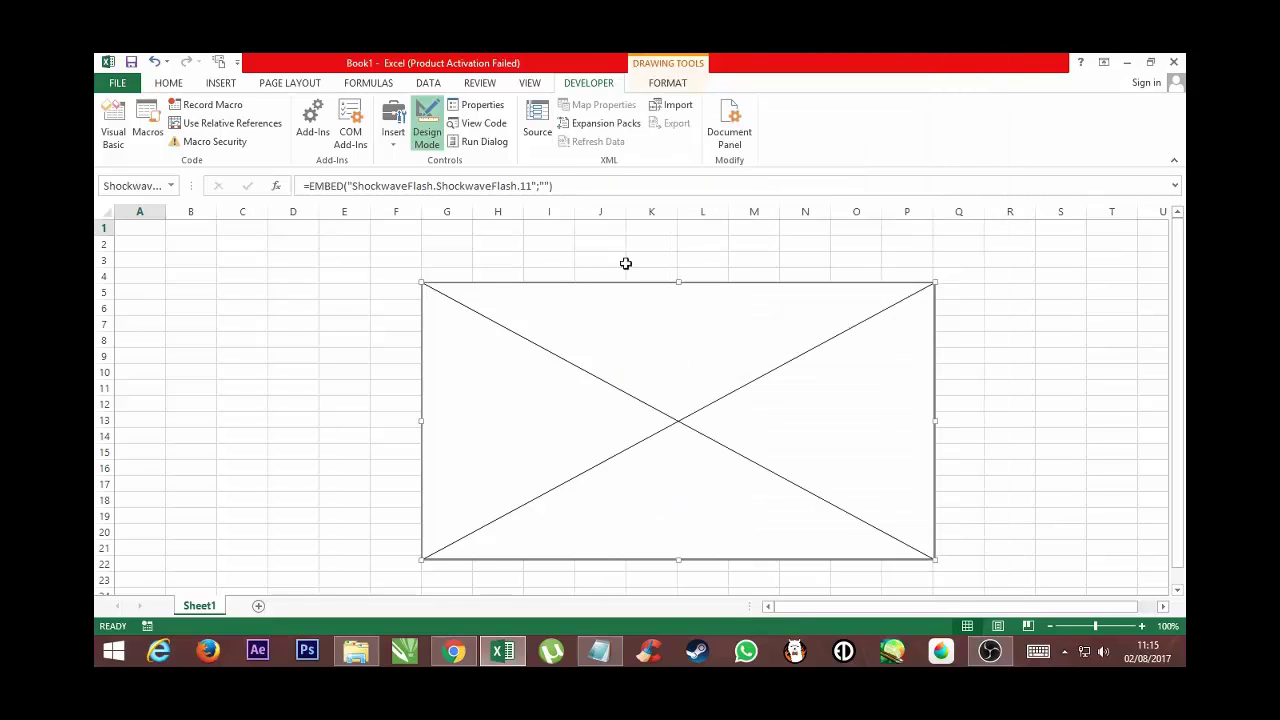
Turn off Design Mode, play the trailer in the embedded player, and skip to 2:40
click(425, 133)
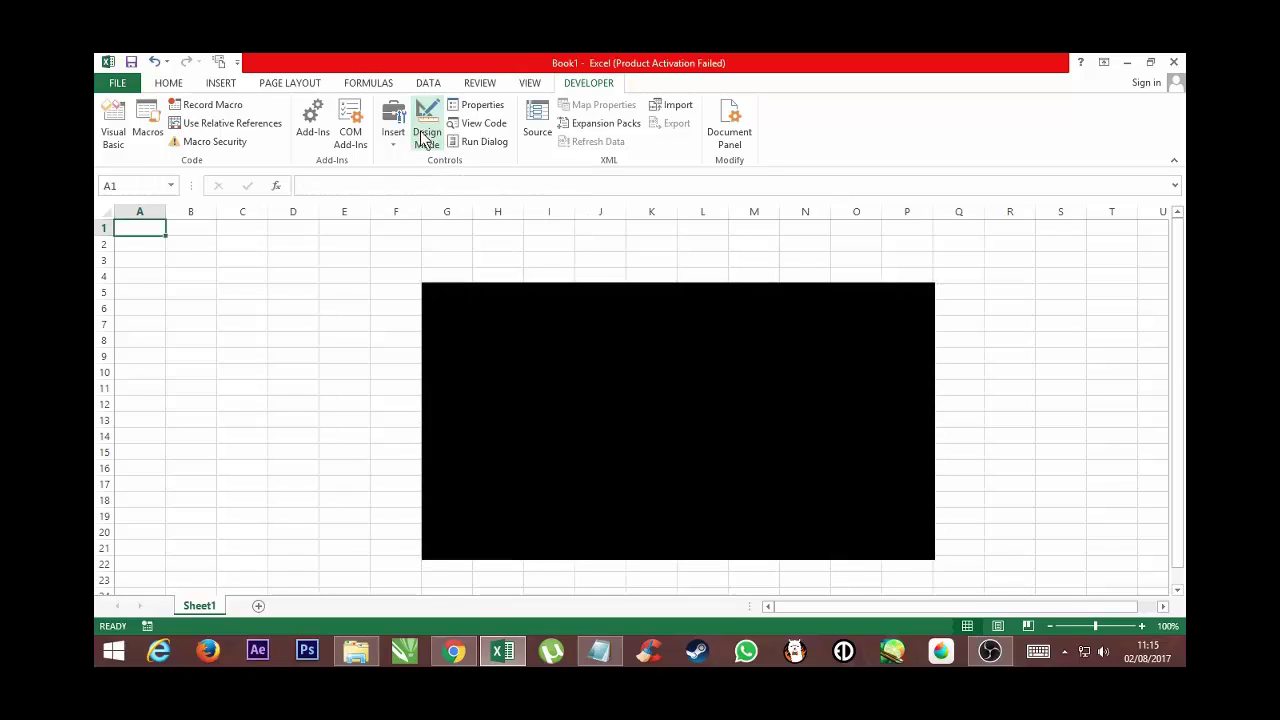
click(694, 413)
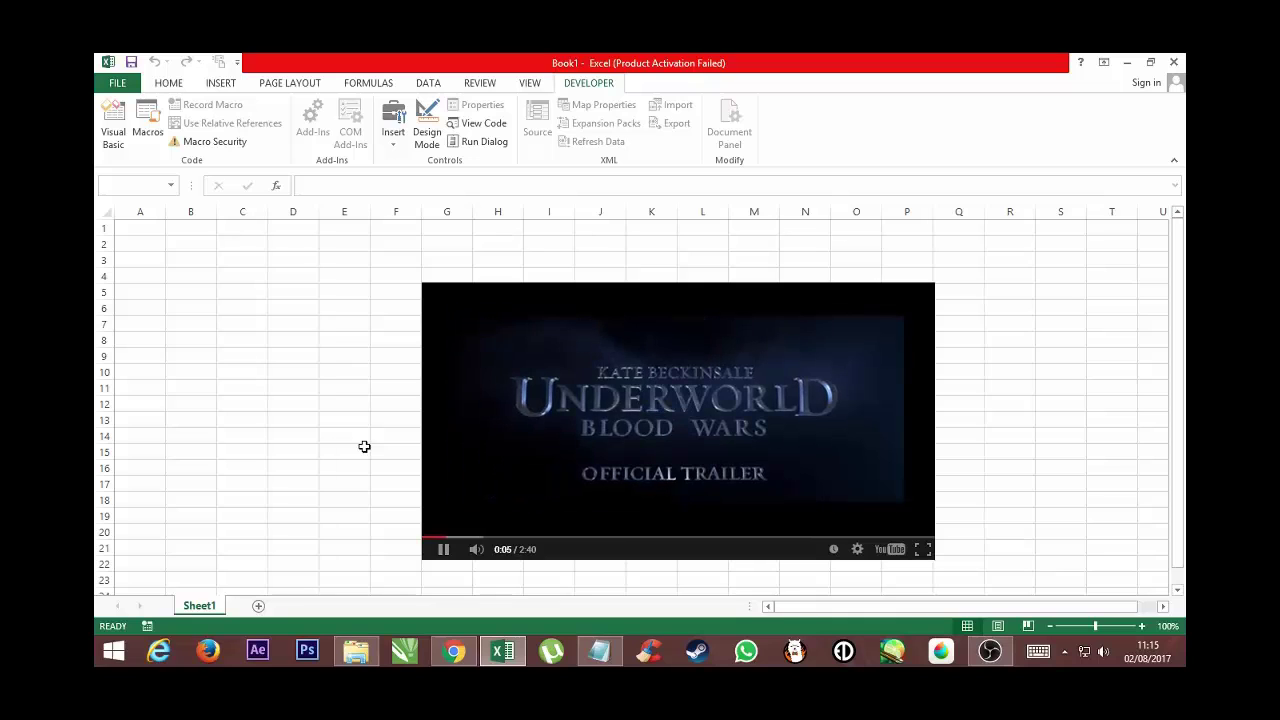
click(928, 535)
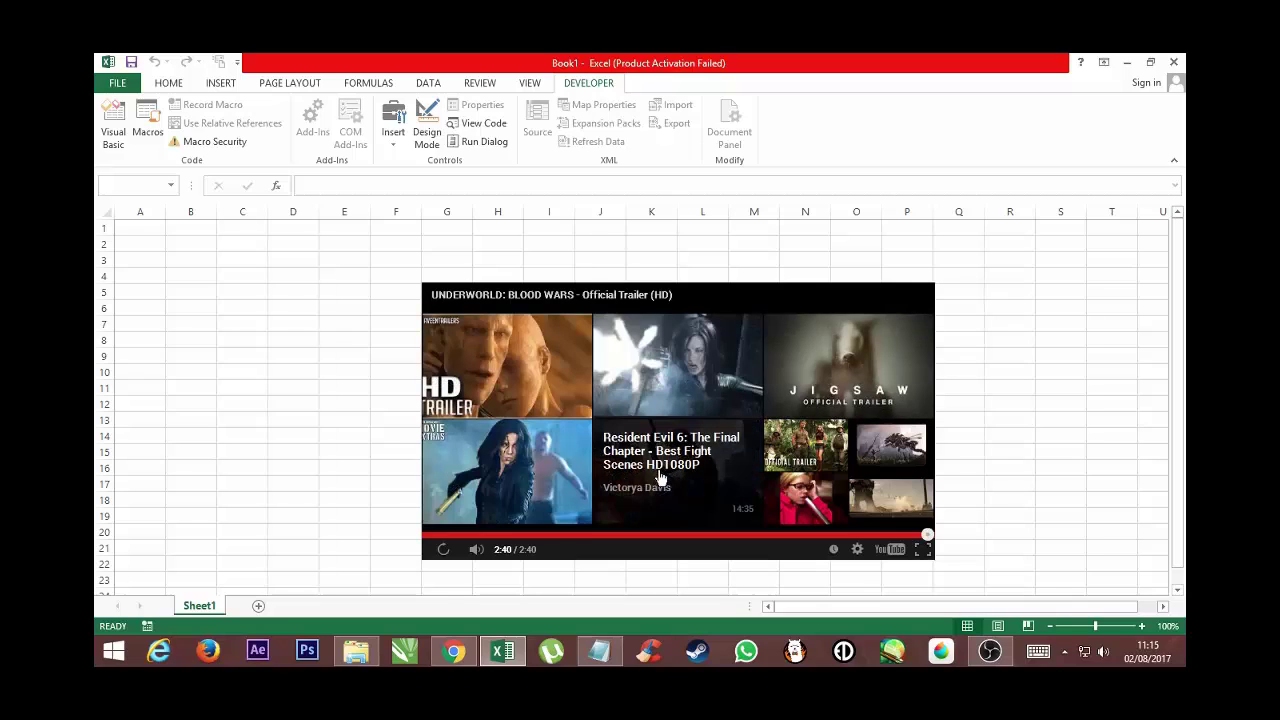
Play the suggested 'I am Legend 2 - Official 2nd Ending' video and skip to 3:54
click(509, 378)
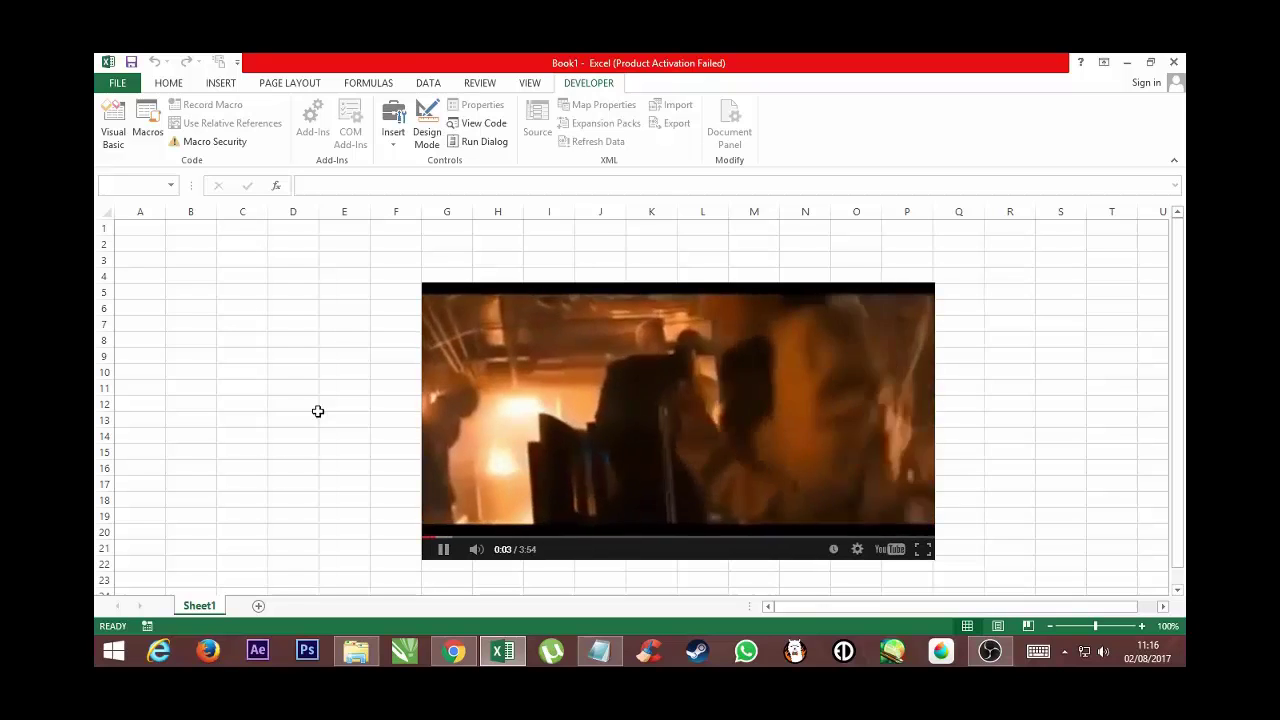
click(926, 535)
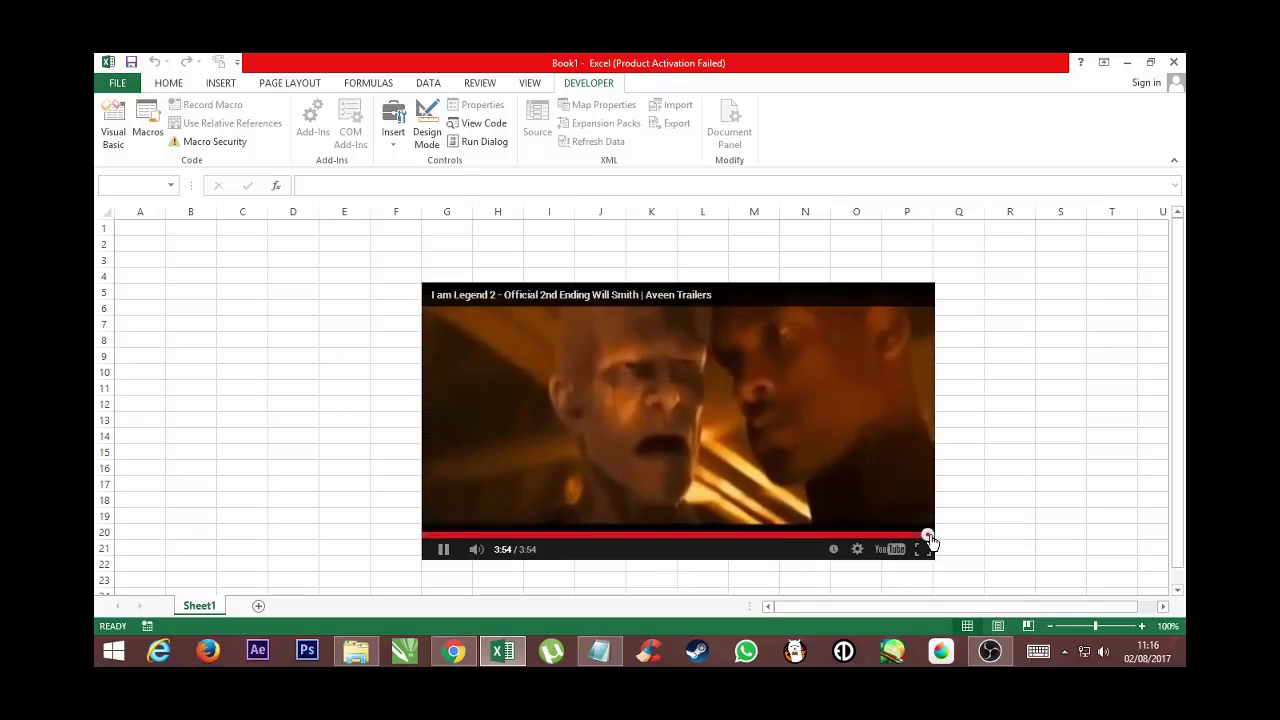